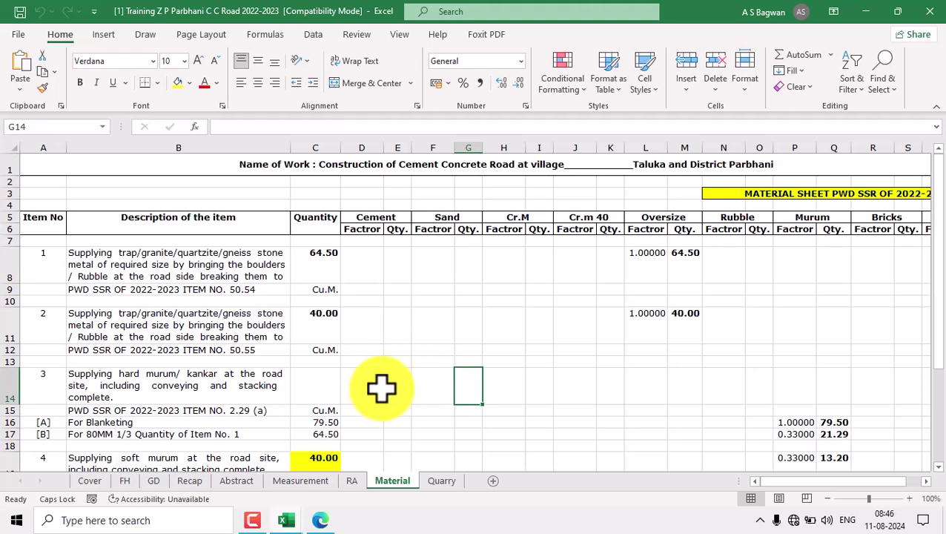
Step: Open the Measurement sheet, check the road cross-section drawing PDF in Edge, and return to the estimate workbook
left_click(304, 481)
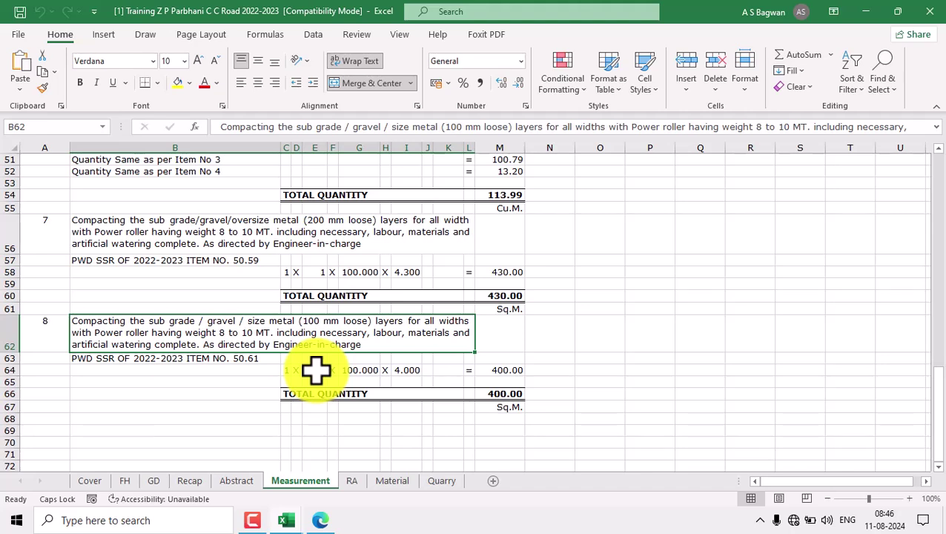
left_click(321, 519)
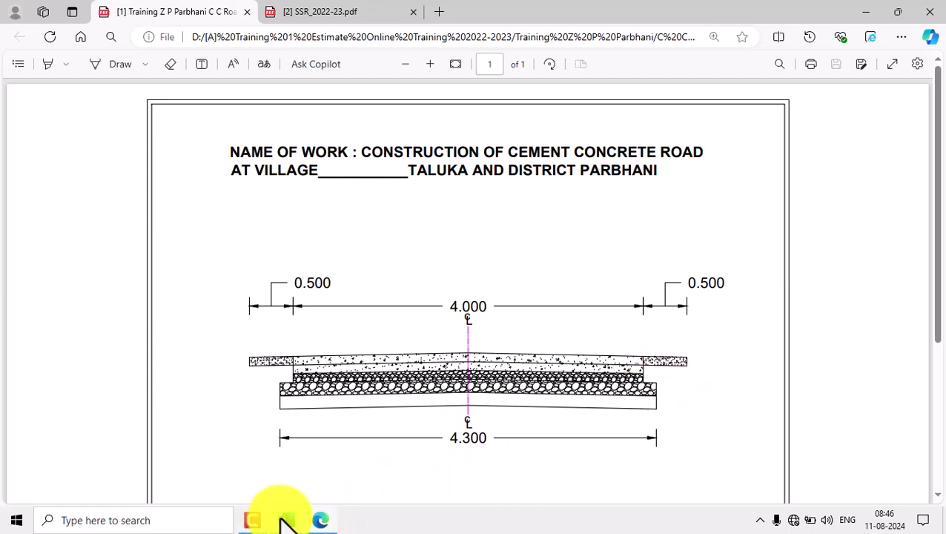
mouse_move(285, 523)
left_click(250, 491)
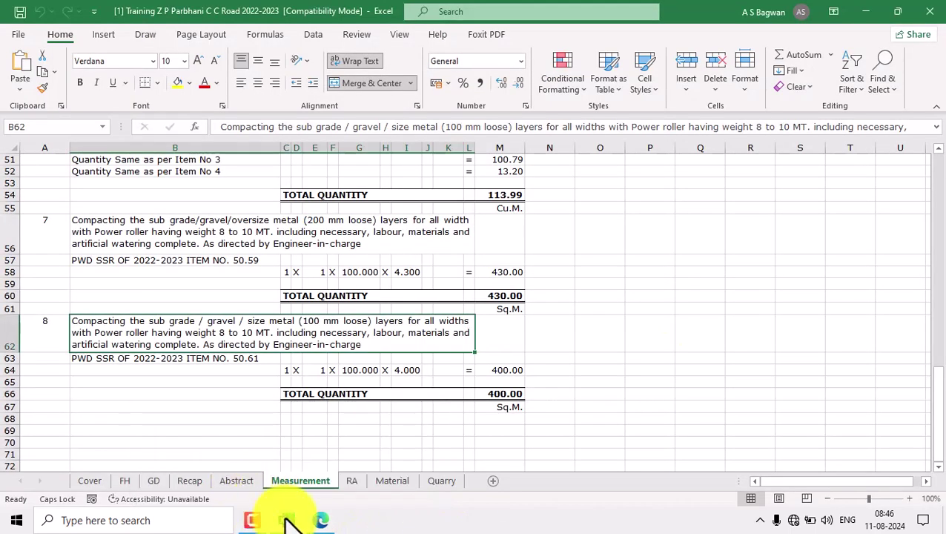
Step: Check the description, unit and complete rate of item 2.31 in the SSR_2022-23 workbook
left_click(327, 475)
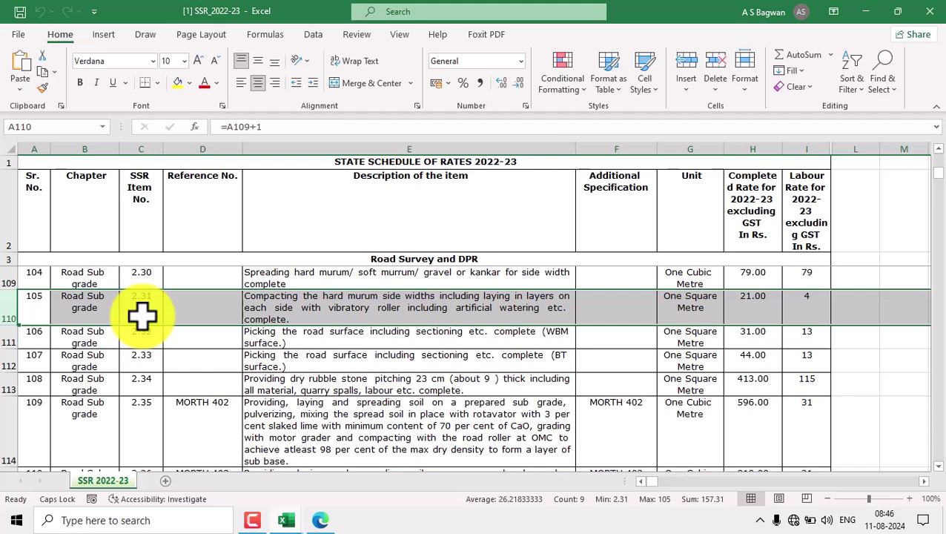
left_click(450, 317)
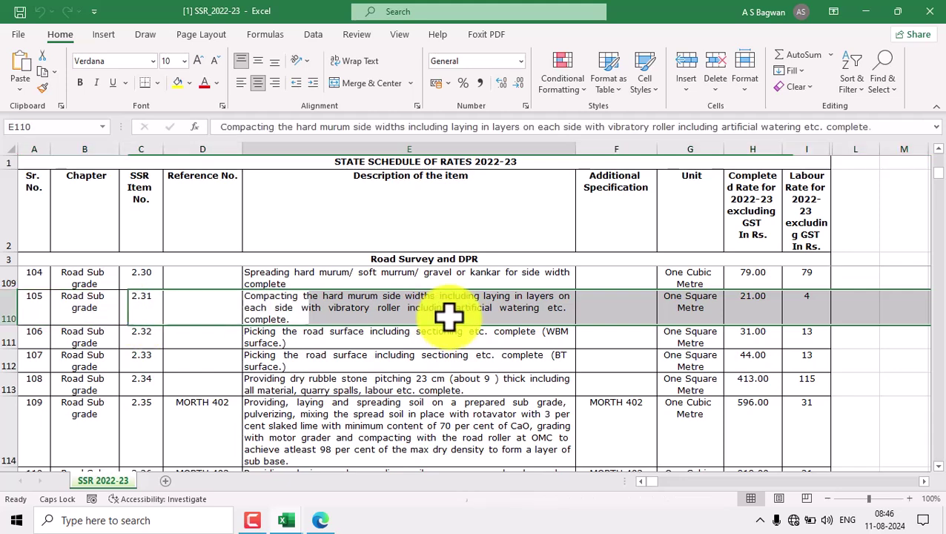
left_click(678, 312)
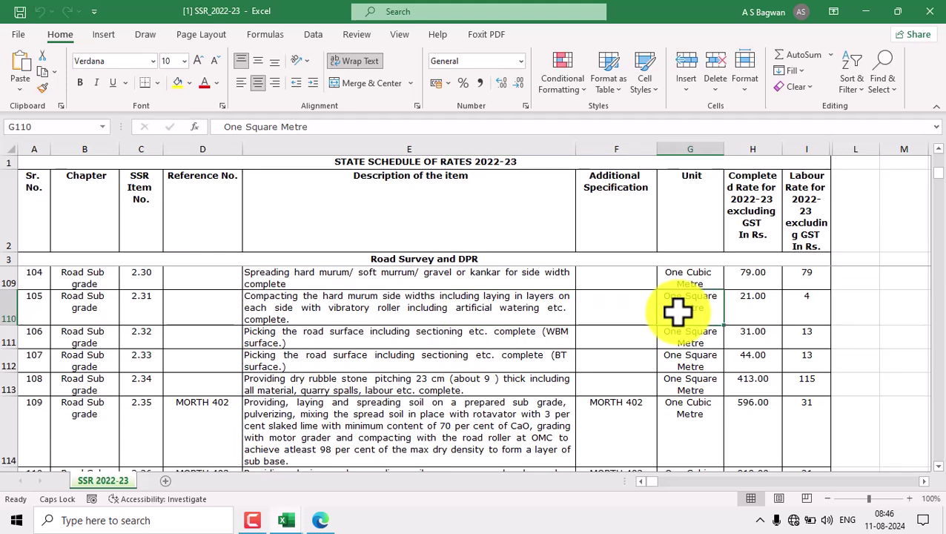
left_click(758, 305)
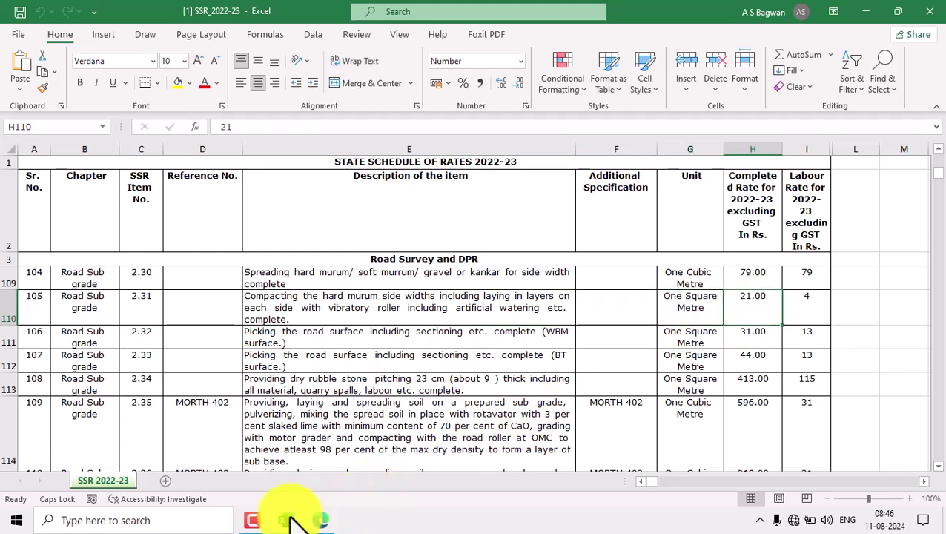
Step: Choose a paper size for the estimate's Measurement sheet and copy item 8's block A62:M67 to A68 as a new item
mouse_move(289, 518)
left_click(212, 474)
left_click_drag(48, 343, 512, 406)
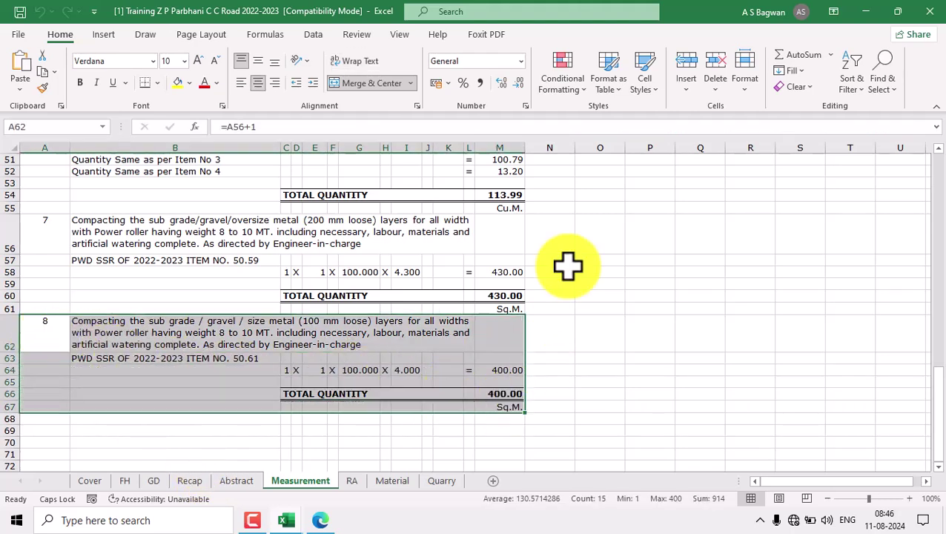
left_click(201, 35)
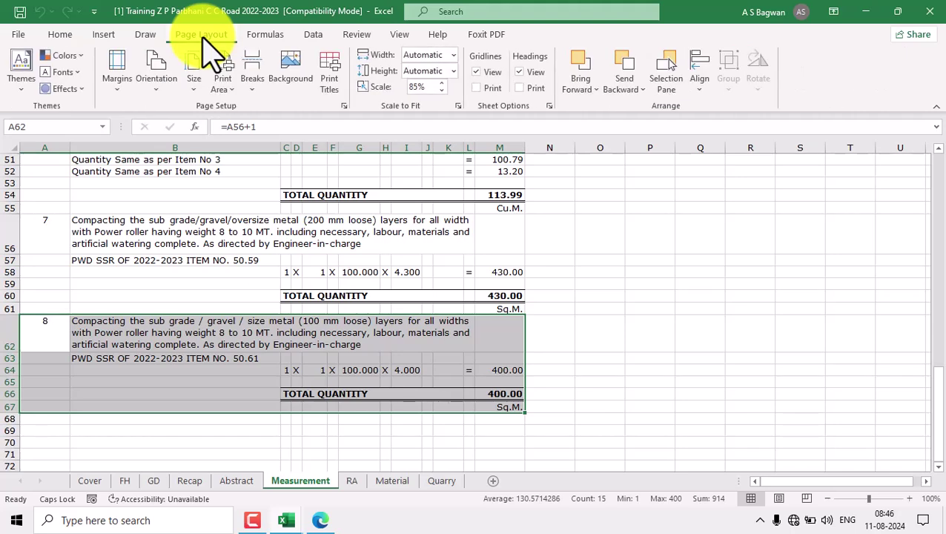
left_click(193, 83)
left_click(226, 120)
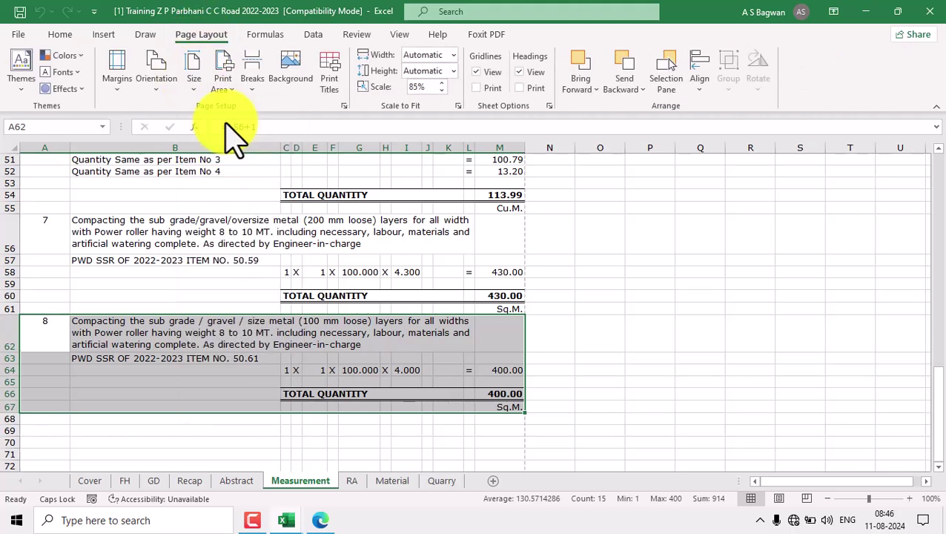
key("ctrl+c")
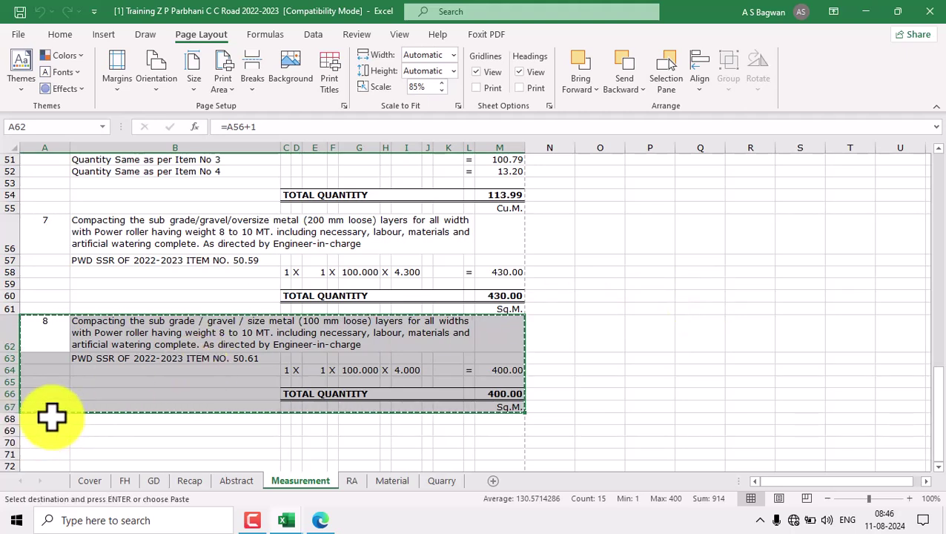
left_click(50, 417)
key("ctrl+v")
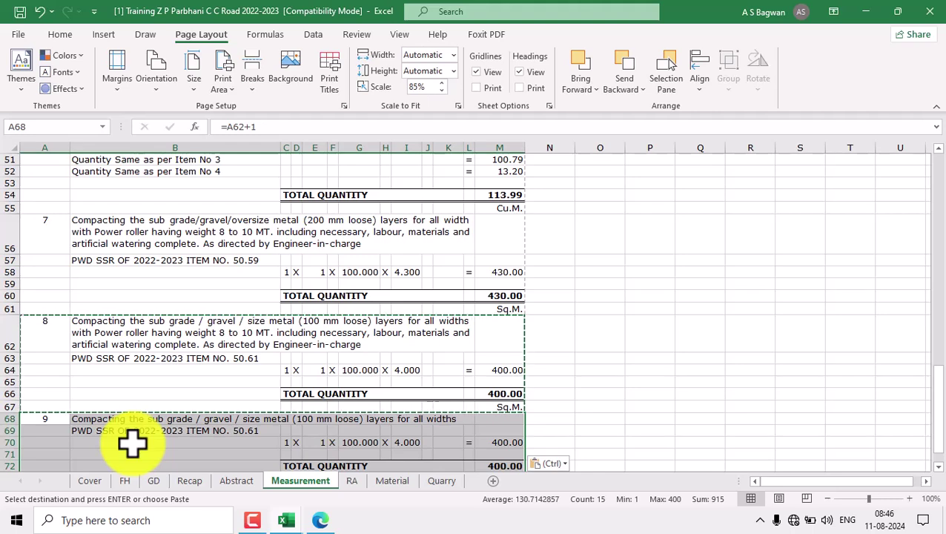
key("Escape")
scroll(302, 376, "down", 2)
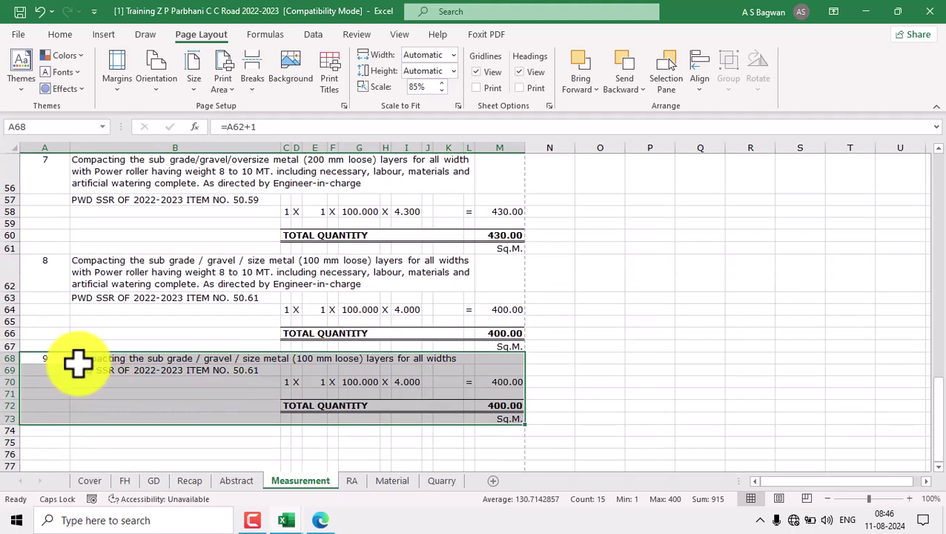
Step: Enter the item number formula =A62+1 in cell A68
left_click(52, 359)
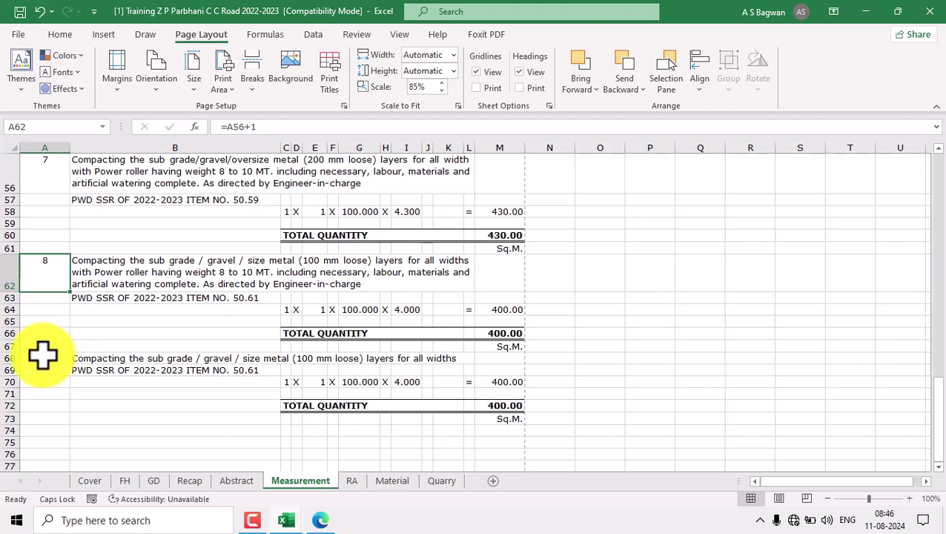
left_click(94, 407)
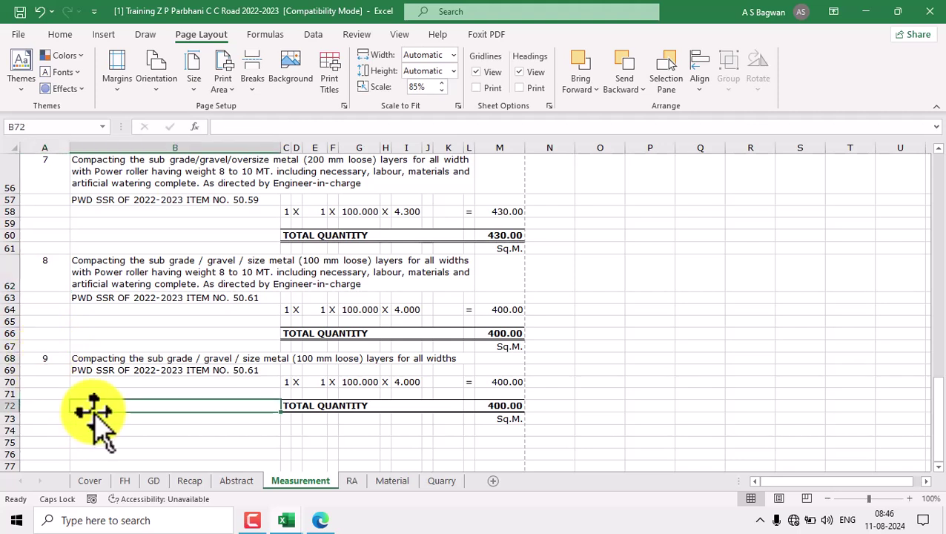
left_click(47, 360)
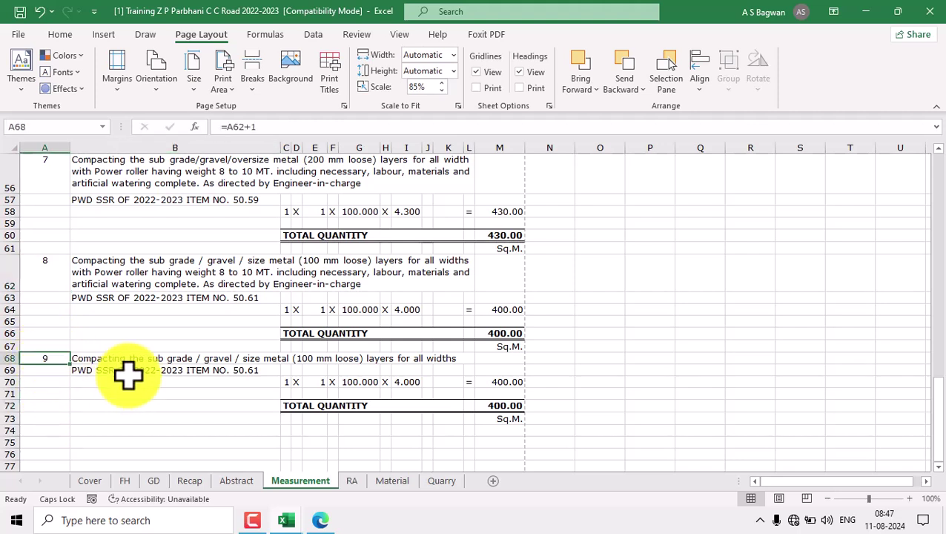
type("=")
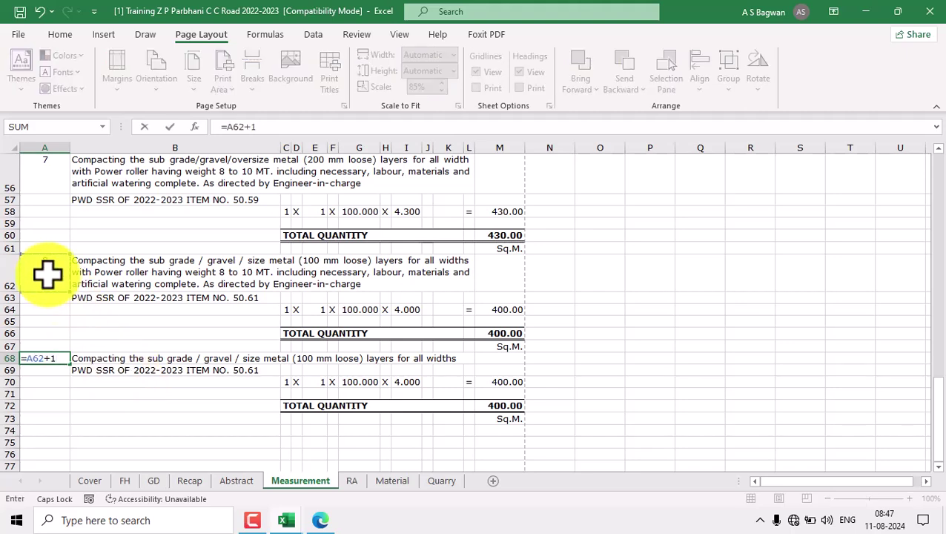
Step: Change the reference in B69 to PWD SSR OF 2022-2023 ITEM NO. 2.31 and heighten row 68 to fit three lines
left_click(264, 372)
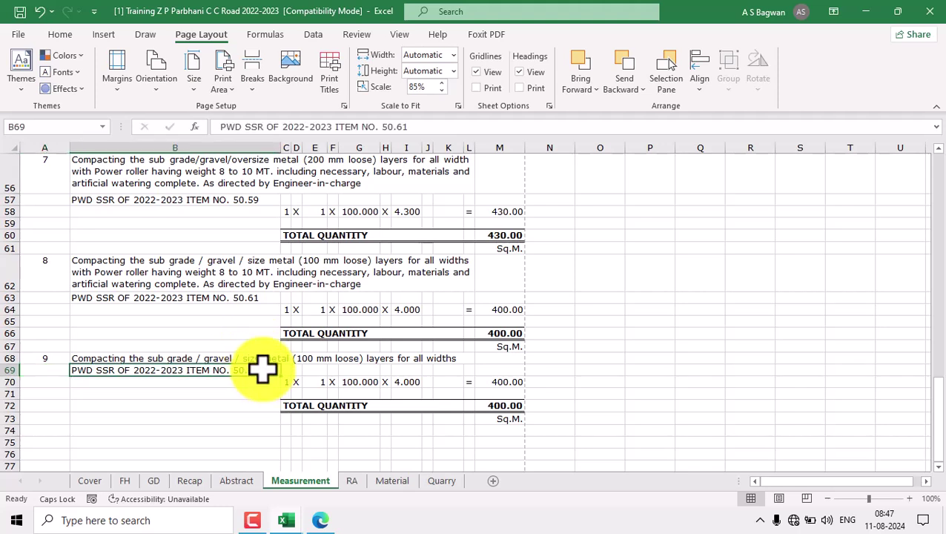
double_click(263, 370)
left_click_drag(231, 373, 276, 380)
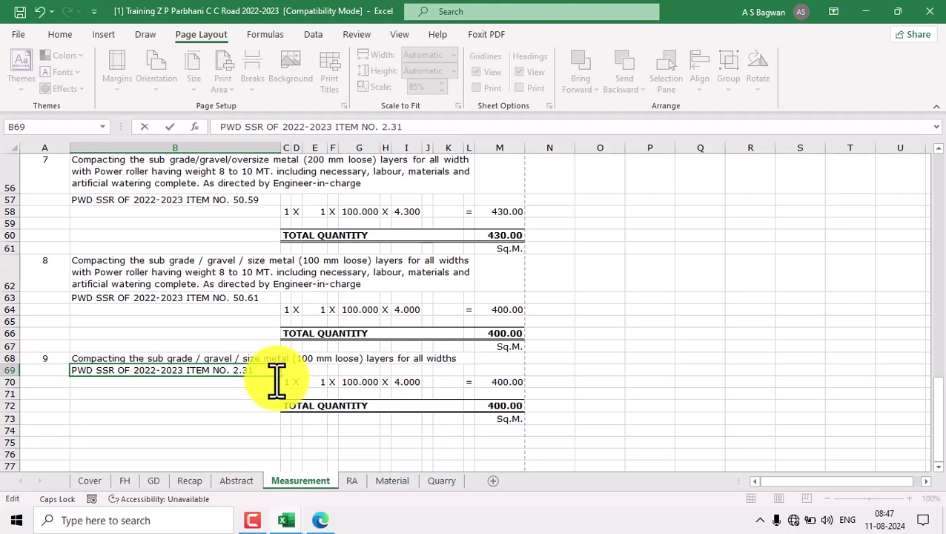
left_click(302, 357)
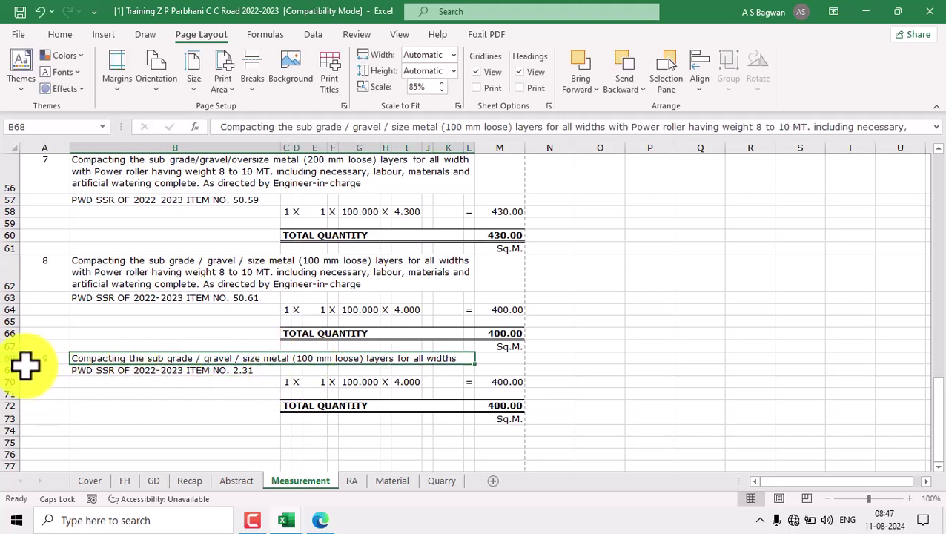
left_click_drag(17, 363, 17, 389)
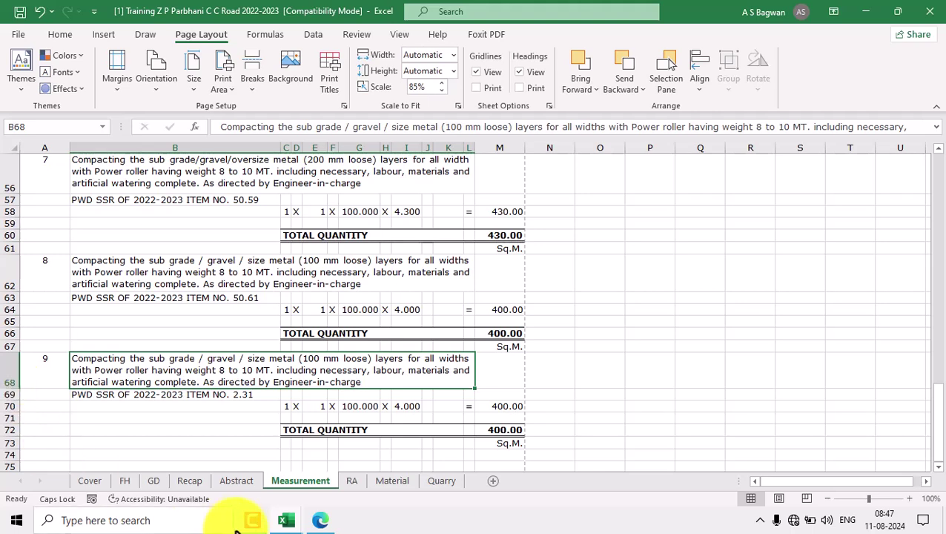
Step: Copy the full description text of item 2.31, compacting hard murum side widths, from cell E110 of the SSR_2022-23 workbook
mouse_move(300, 522)
left_click(369, 468)
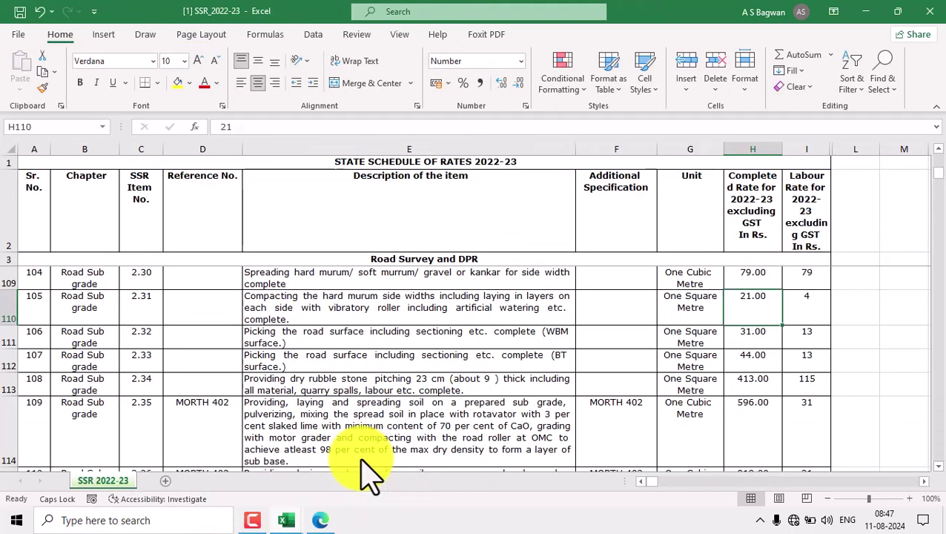
left_click(9, 307)
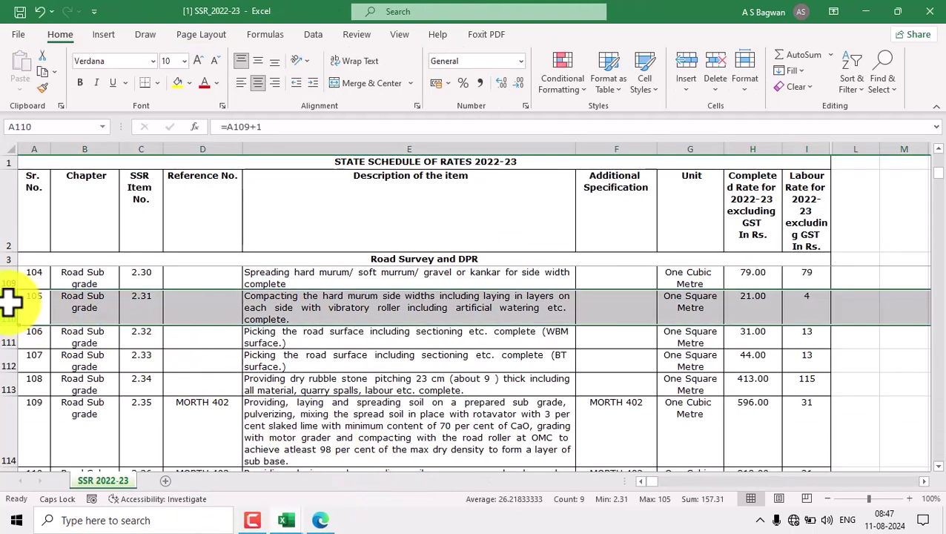
left_click(305, 317)
double_click(304, 318)
left_click_drag(301, 321, 243, 295)
key("ctrl+c")
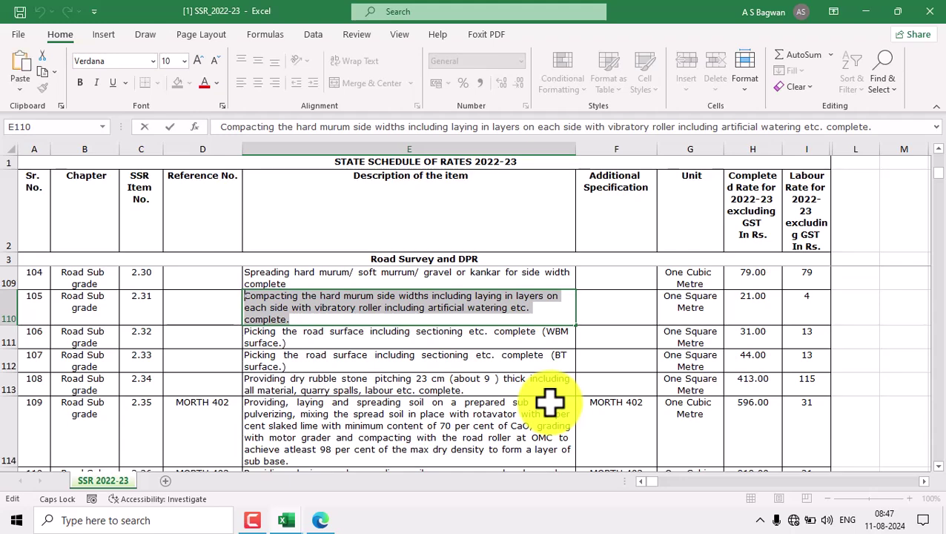
Step: Replace the description in B68 of the estimate's Measurement sheet with the copied hard murum side width text
mouse_move(284, 523)
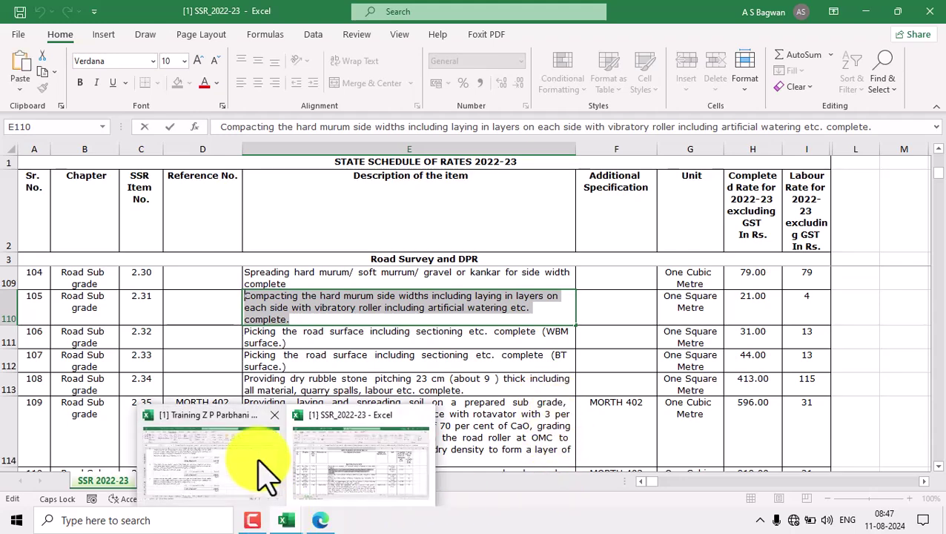
left_click(263, 468)
double_click(374, 380)
left_click_drag(374, 379, 65, 354)
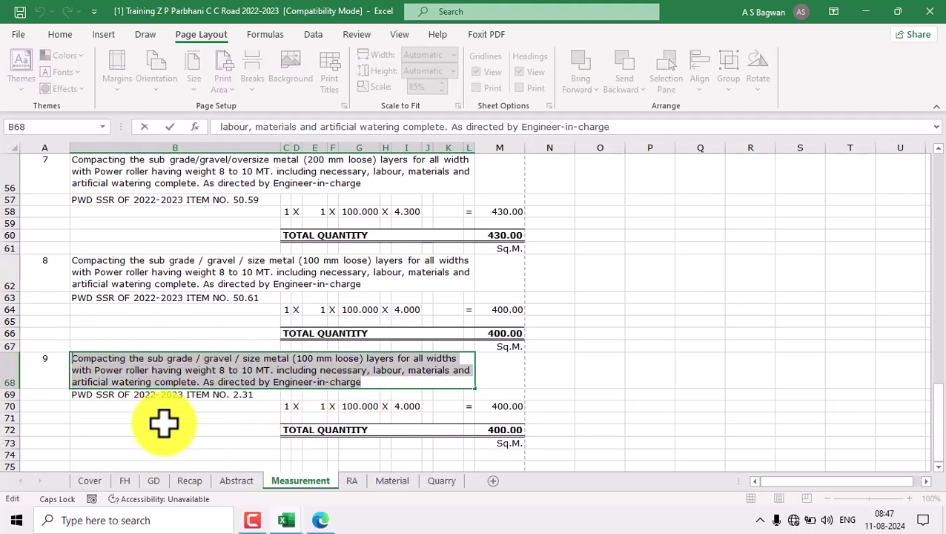
key("ctrl+v")
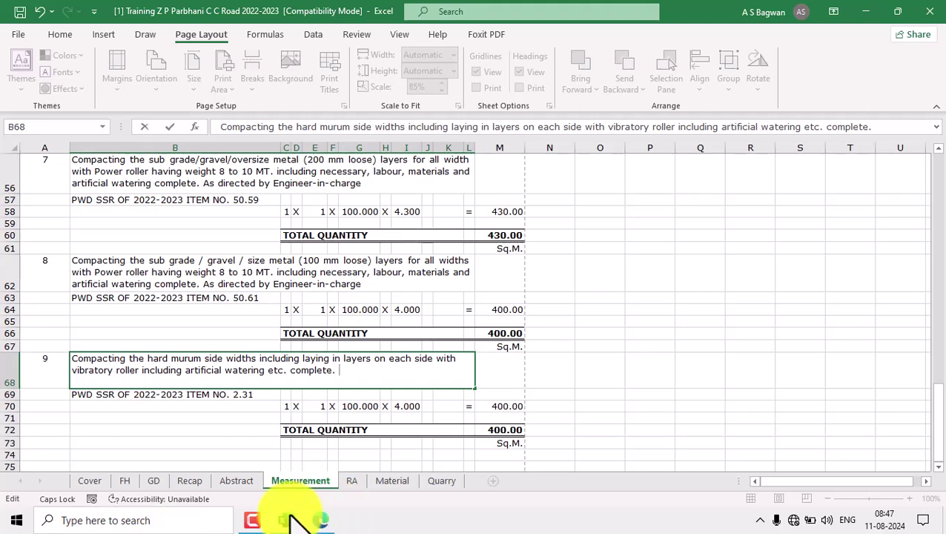
Step: Check the unit of item 2.31 in the SSR_2022-23 workbook and return to the Measurement sheet
mouse_move(289, 519)
left_click(347, 483)
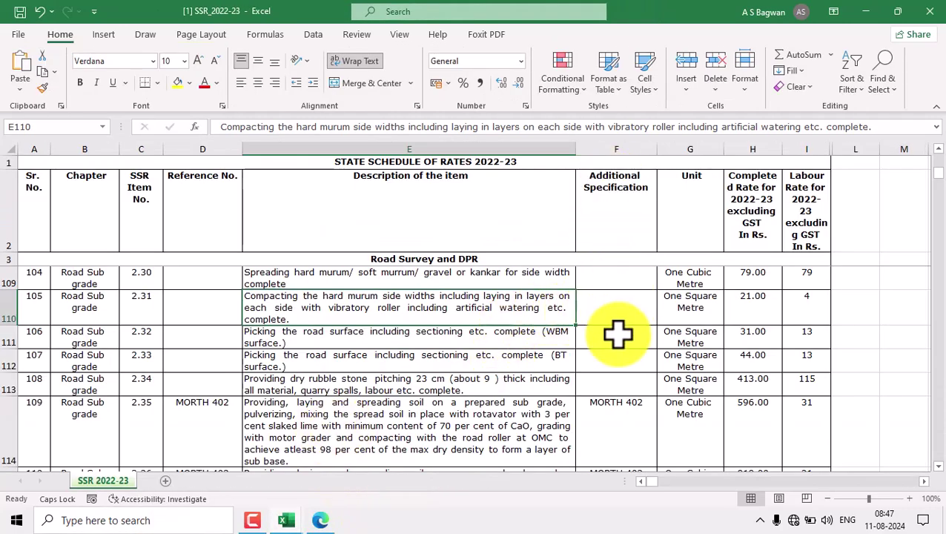
left_click(644, 310)
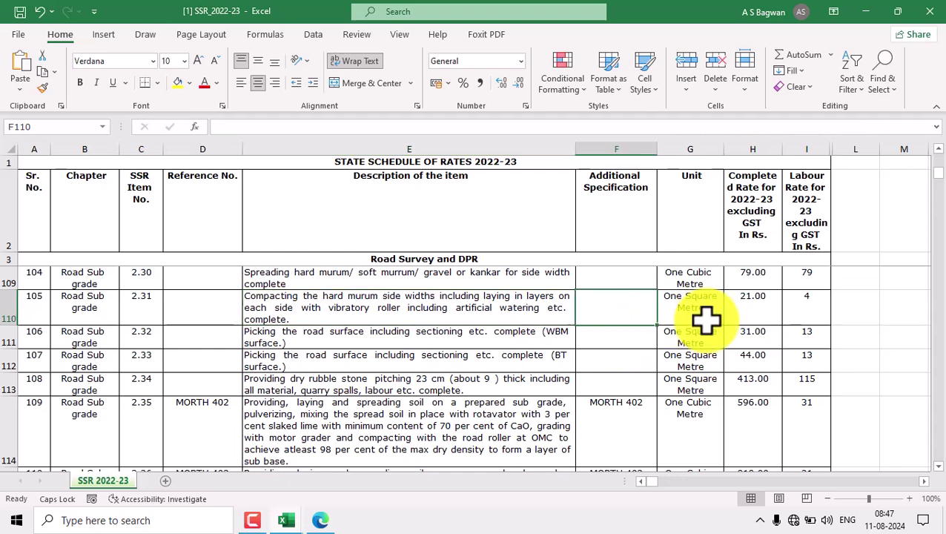
mouse_move(290, 523)
left_click(230, 475)
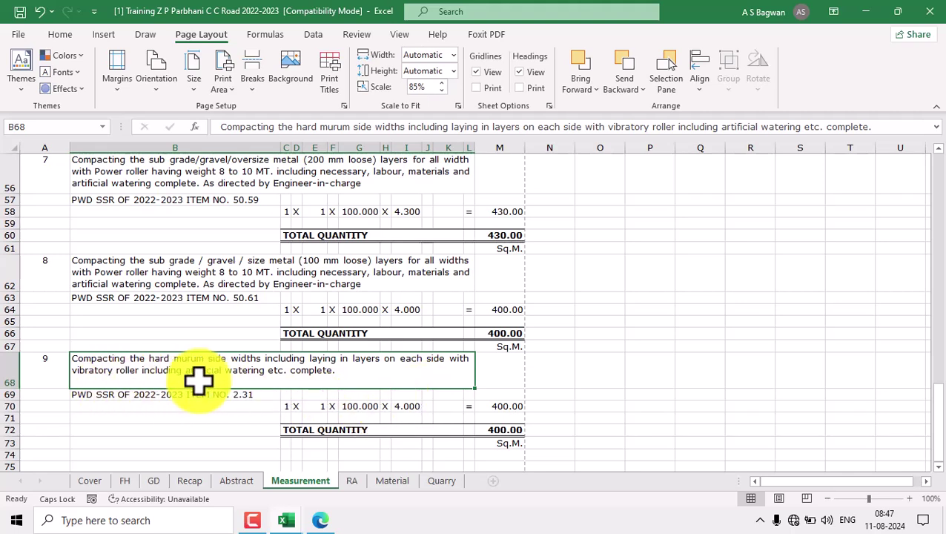
Step: Reduce the height of row 68 to fit the two-line description and review the new item's entries
left_click_drag(12, 387, 17, 376)
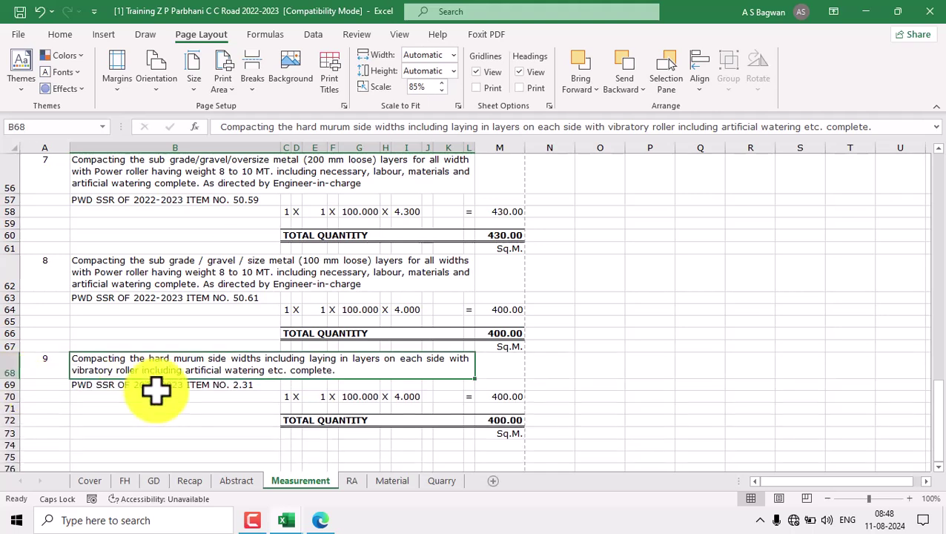
left_click(50, 361)
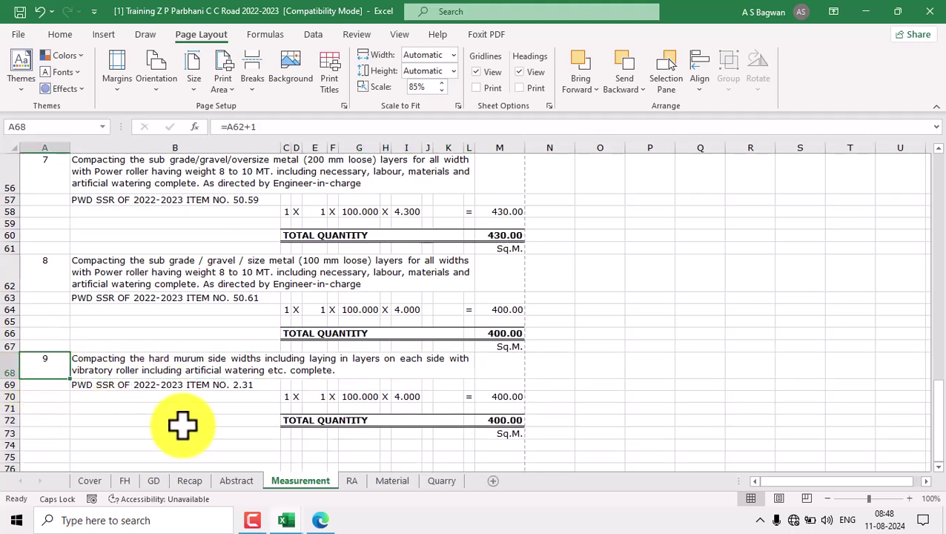
left_click(249, 383)
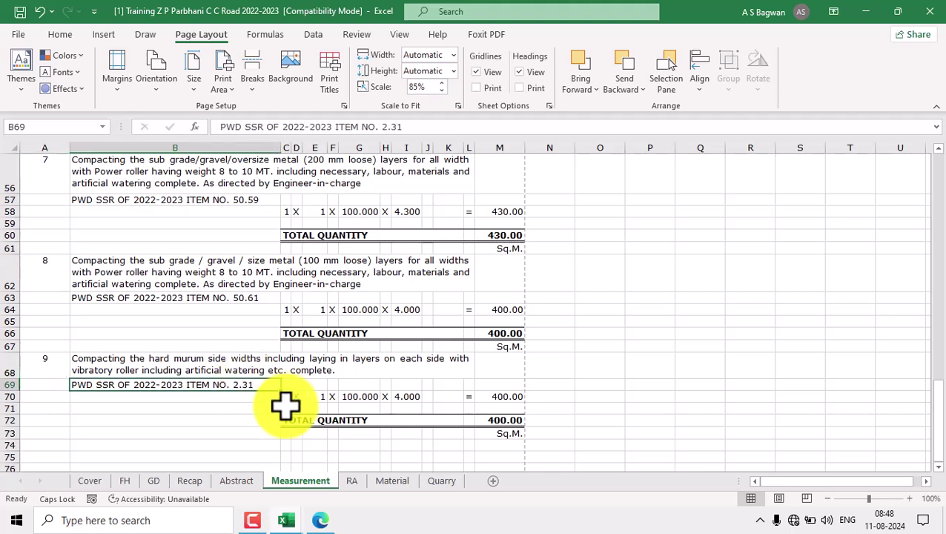
left_click(281, 368)
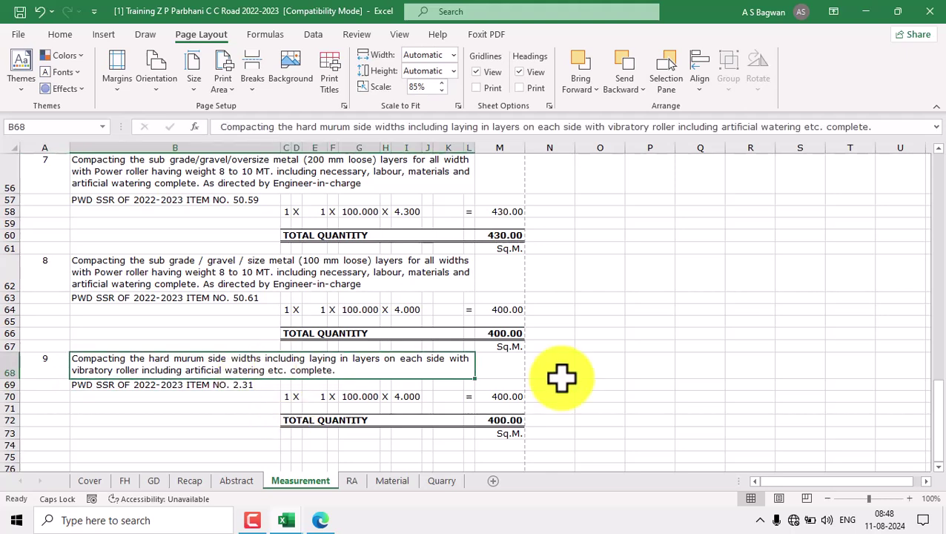
scroll(555, 380, "down", 2)
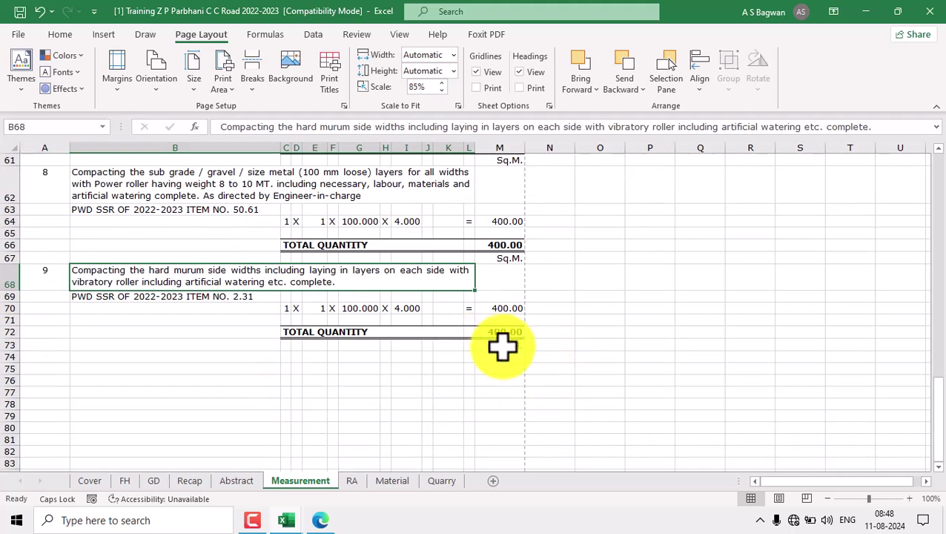
Step: Consult the road cross-section drawing for the base width and set item 9's width in I70 to 4.3
left_click(503, 346)
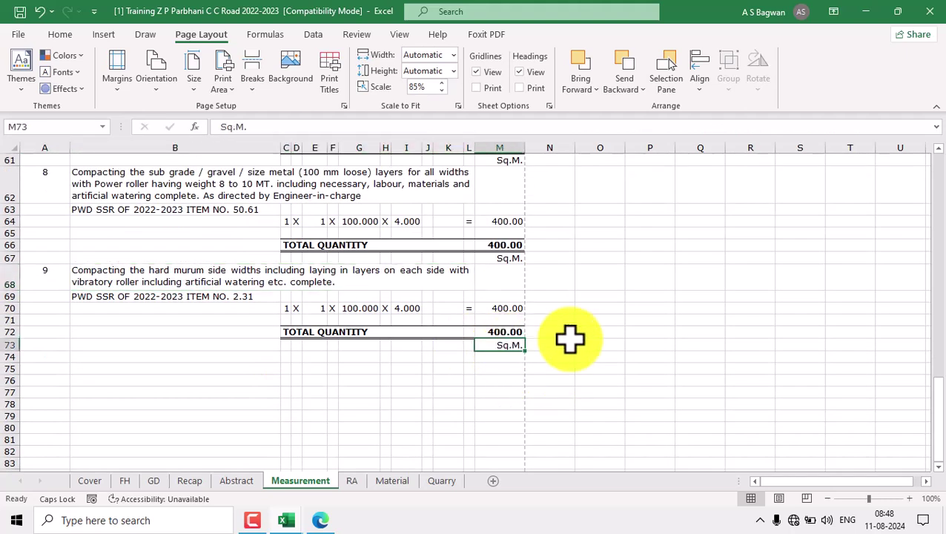
left_click(321, 521)
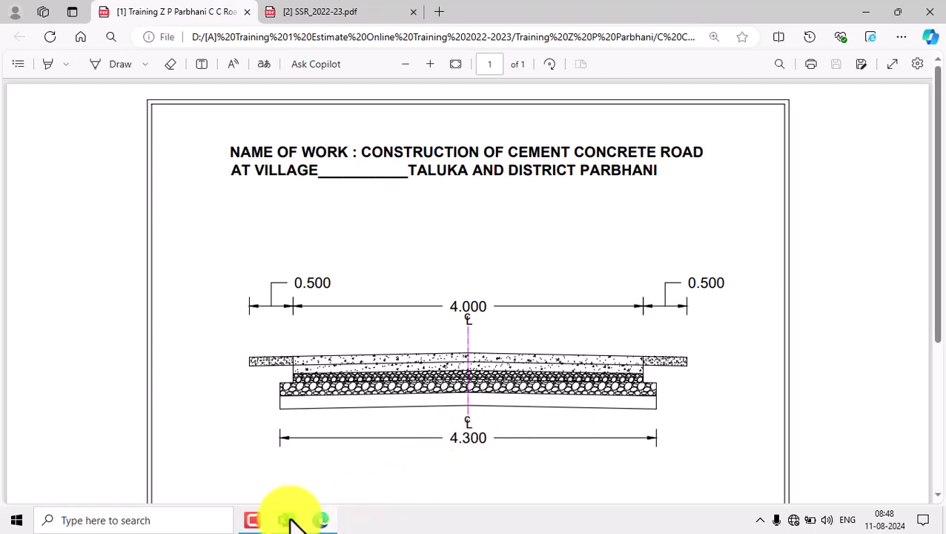
mouse_move(289, 523)
left_click(228, 460)
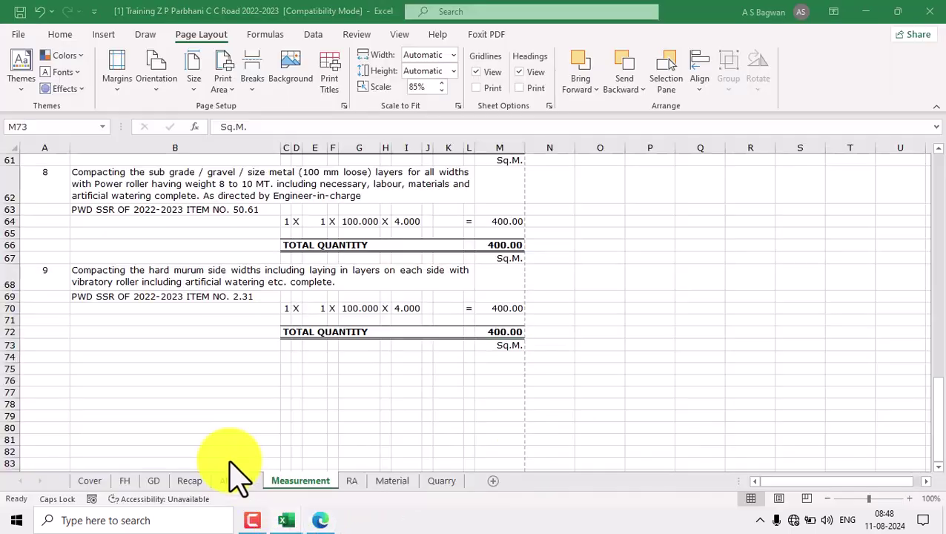
left_click(407, 308)
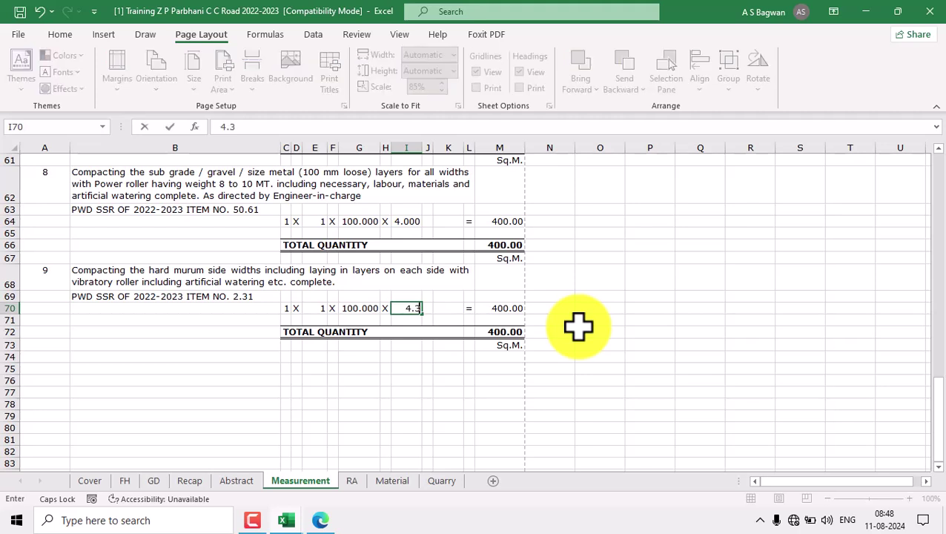
type("4.3")
key("Return")
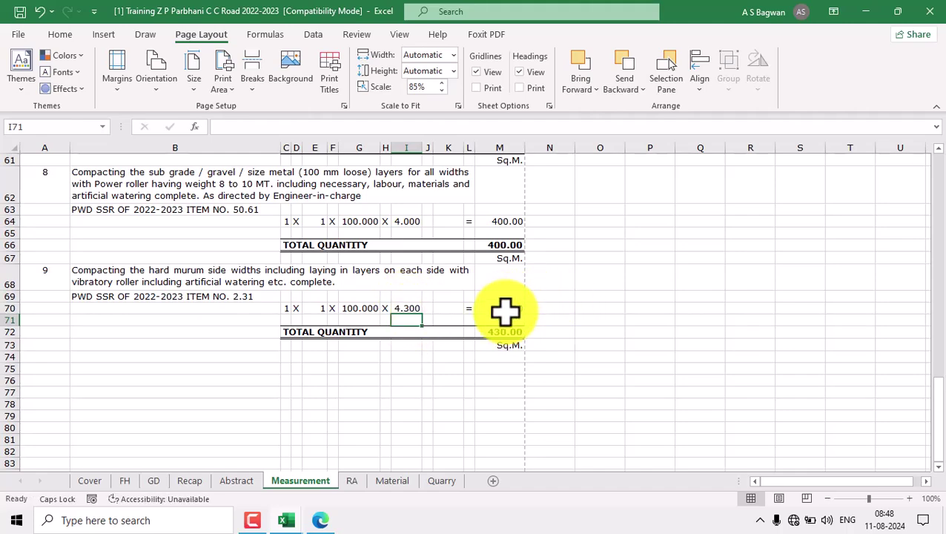
Step: Check the side shoulder widths on the road cross-section drawing and return to the Measurement sheet
left_click(321, 521)
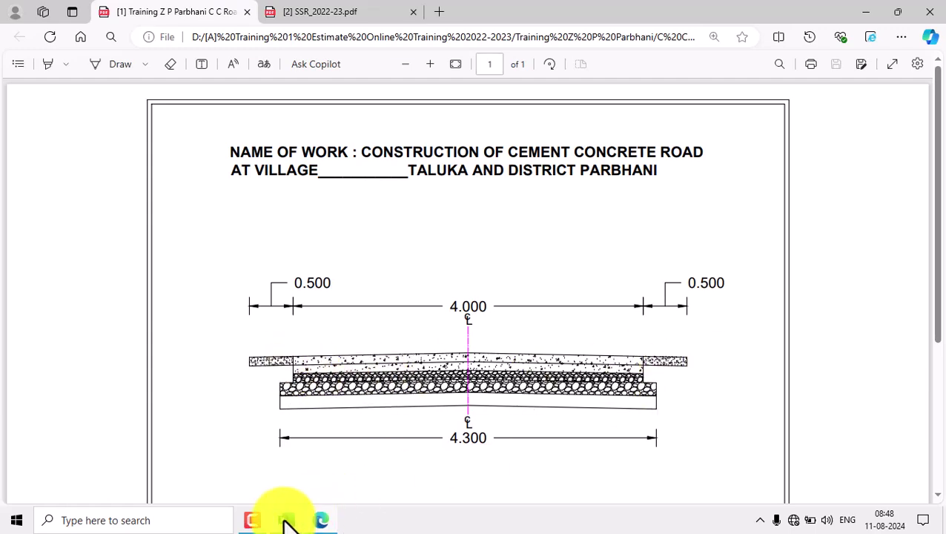
mouse_move(283, 516)
left_click(249, 464)
left_click(509, 368)
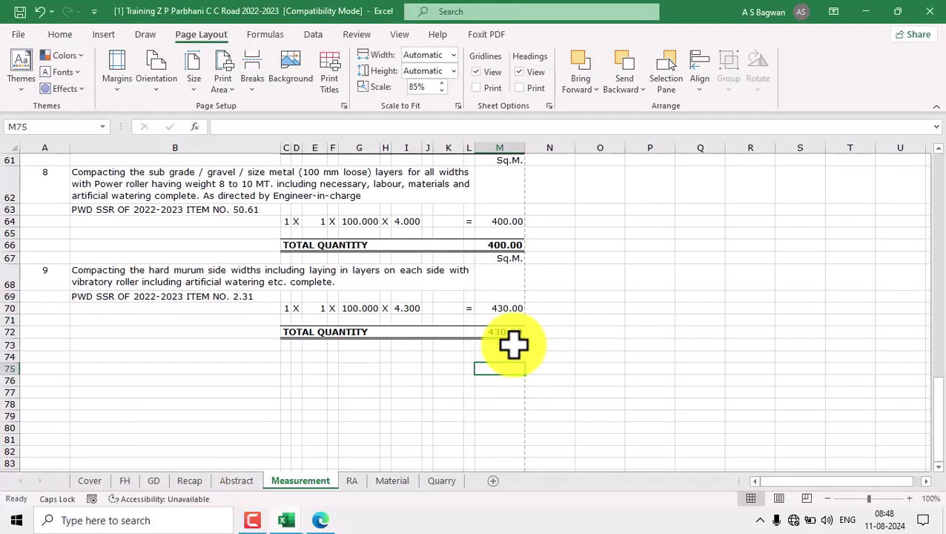
Step: Insert a sheet row at row 71, between item 9's measurement line and its total quantity
left_click(505, 321)
left_click_drag(557, 337, 506, 321)
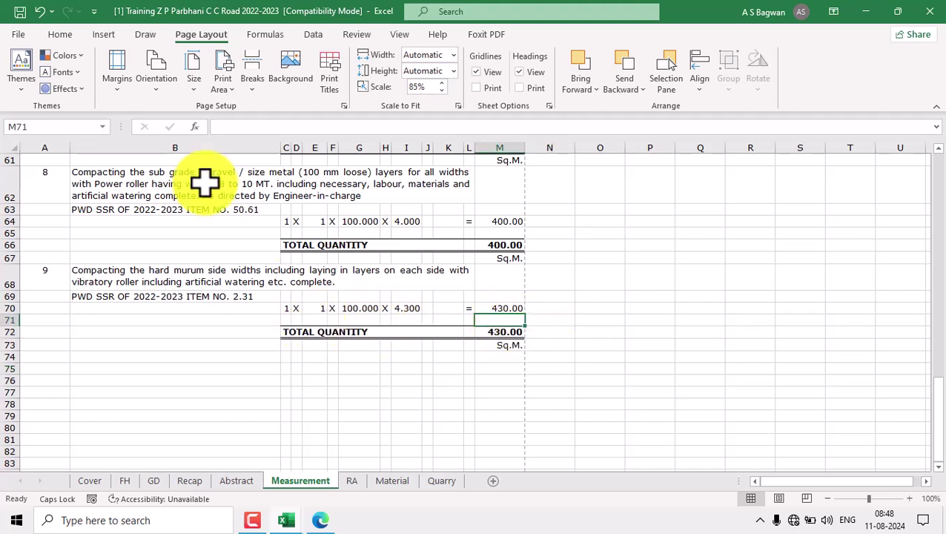
left_click(53, 35)
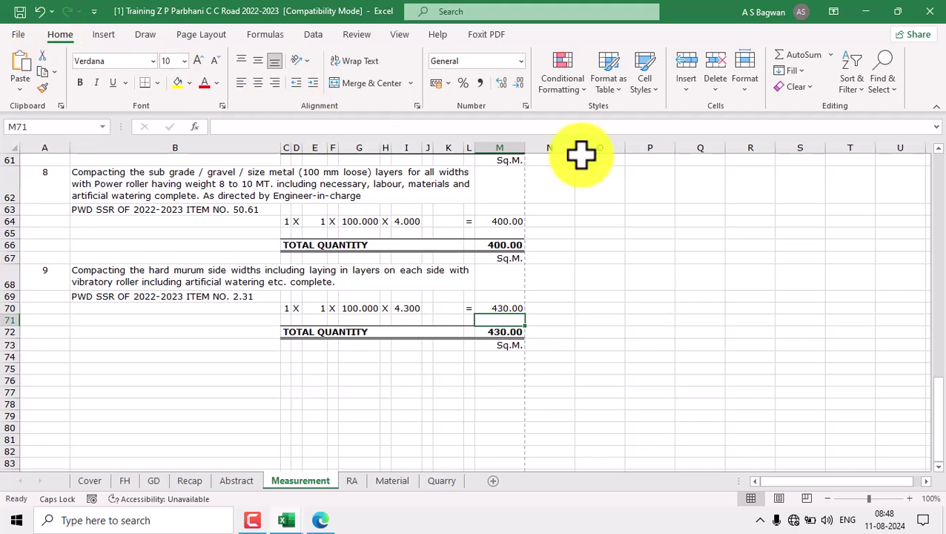
left_click(688, 89)
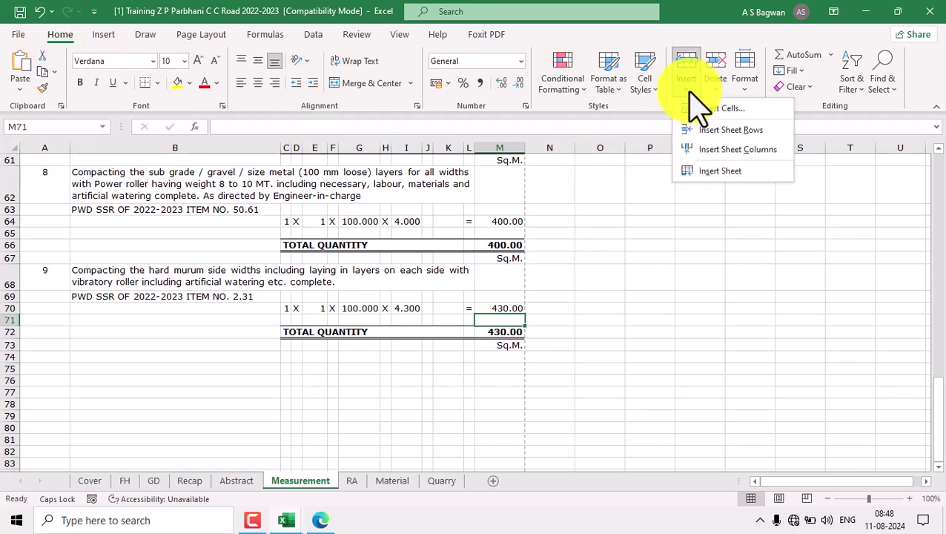
left_click(740, 141)
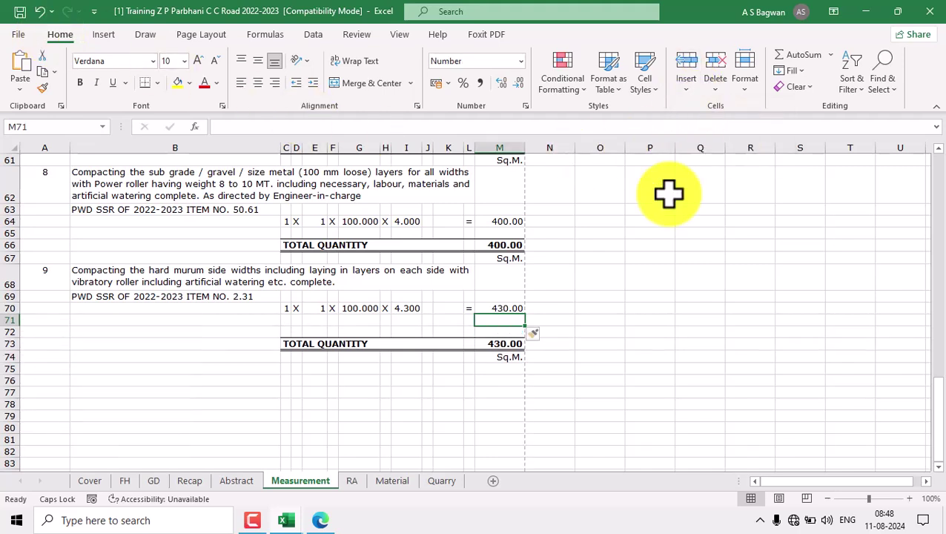
Step: Copy item 9's measurement line C70:M70 into row 71
left_click(493, 318)
left_click_drag(281, 310, 501, 307)
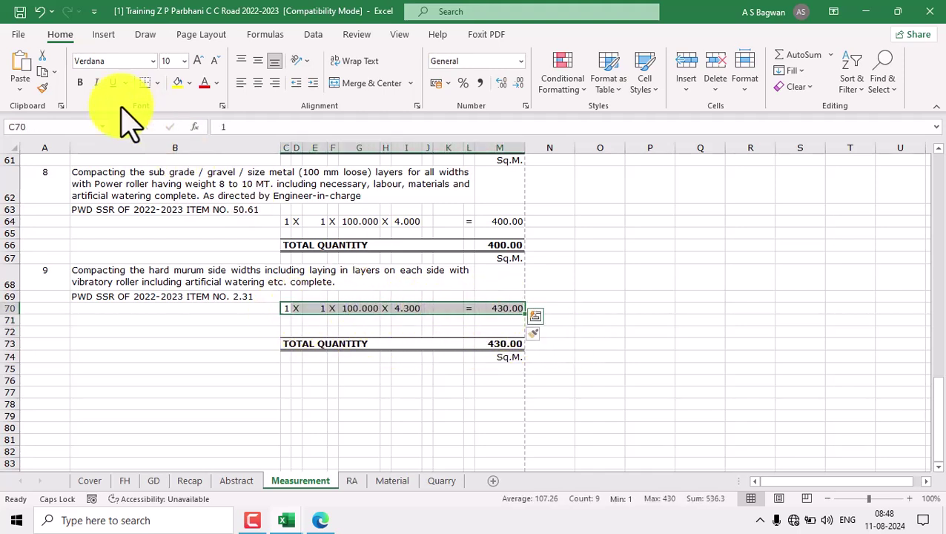
left_click(42, 71)
left_click(285, 321)
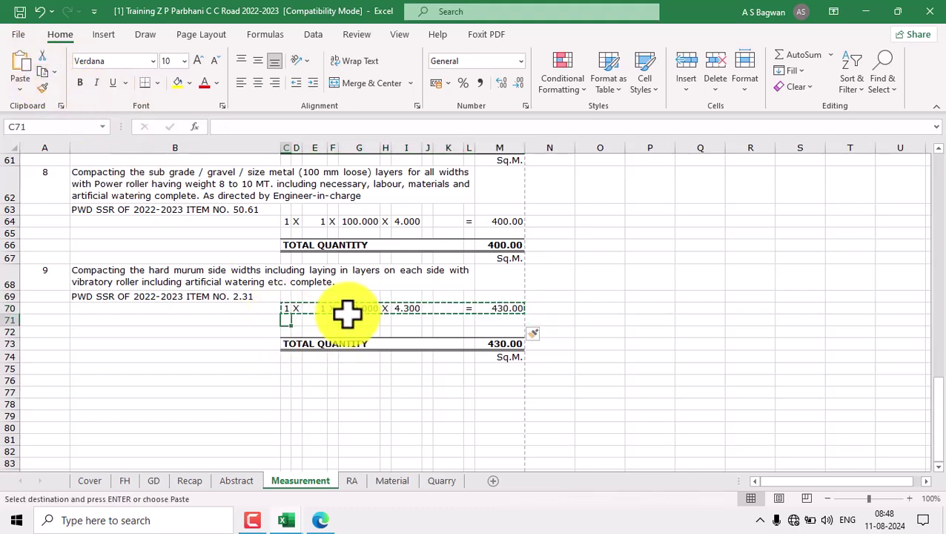
left_click(23, 70)
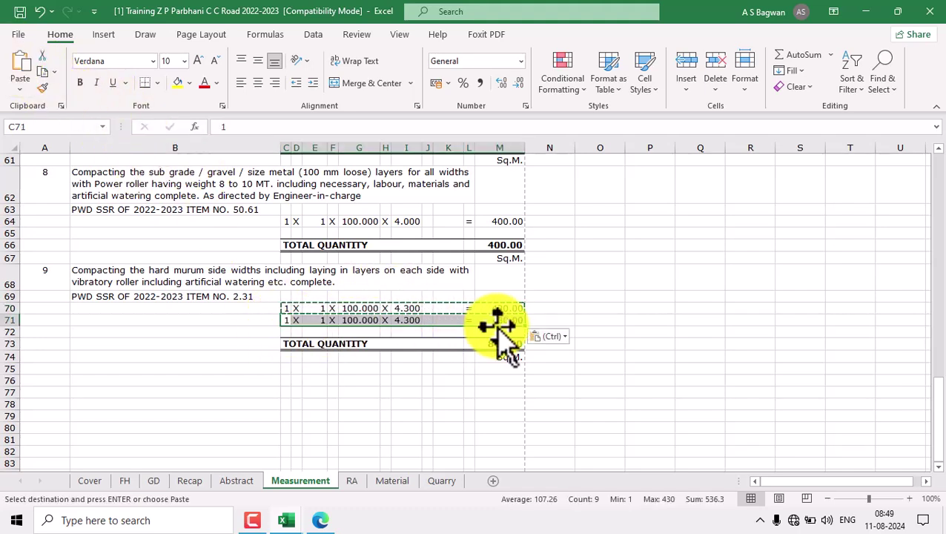
key("Escape")
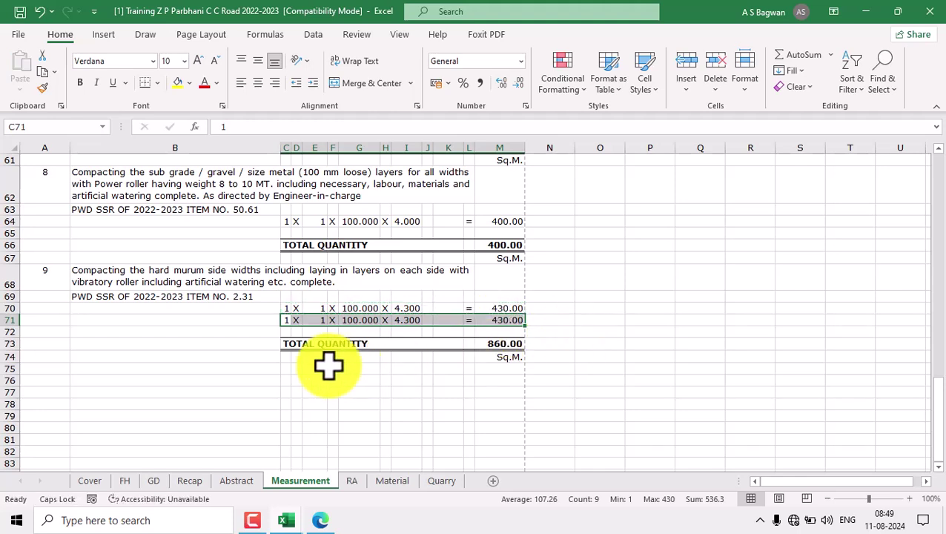
Step: Set the first multiplier of item 9's second measurement line, C71, to 2
left_click(287, 319)
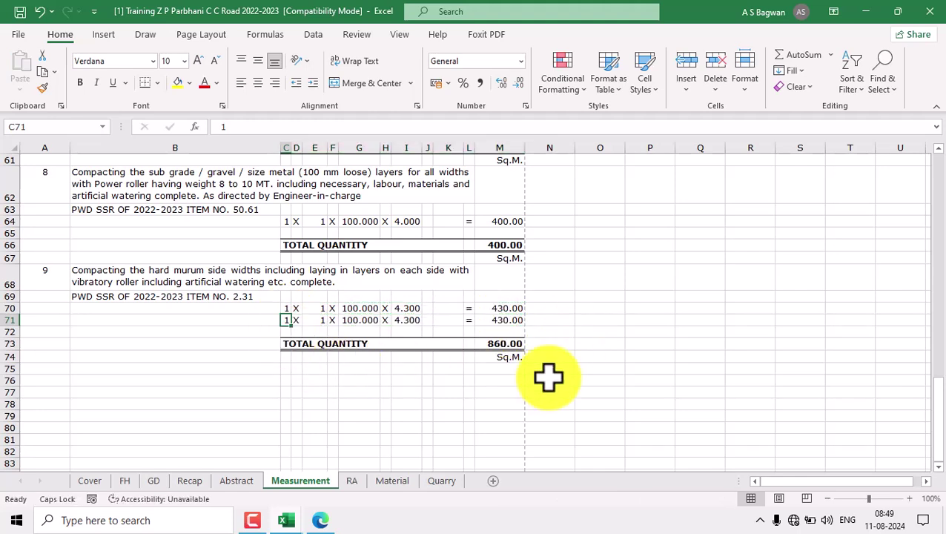
type("2")
key("Tab")
key("Tab")
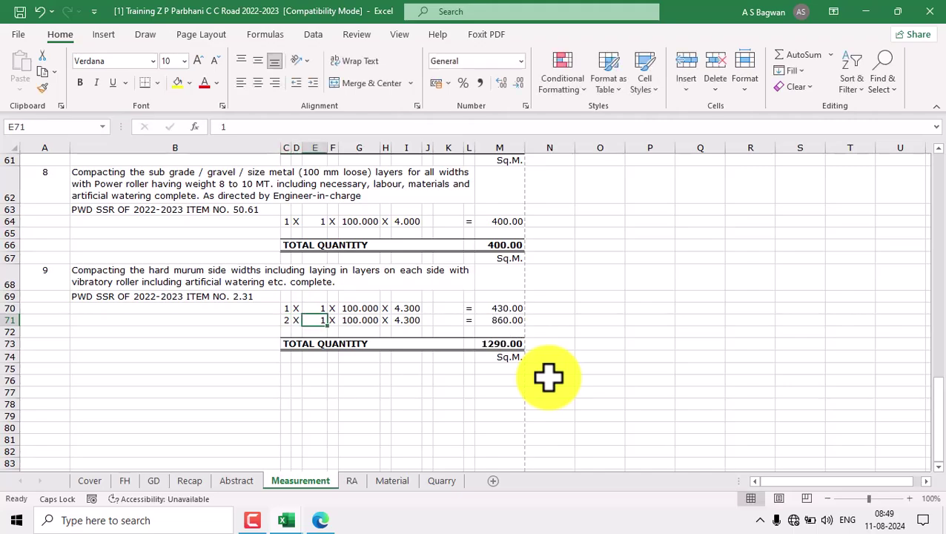
key("Tab")
Step: Examine the multiplier, length and width of the Shoulder line under item 3 in row 22
scroll(522, 318, "up", 5)
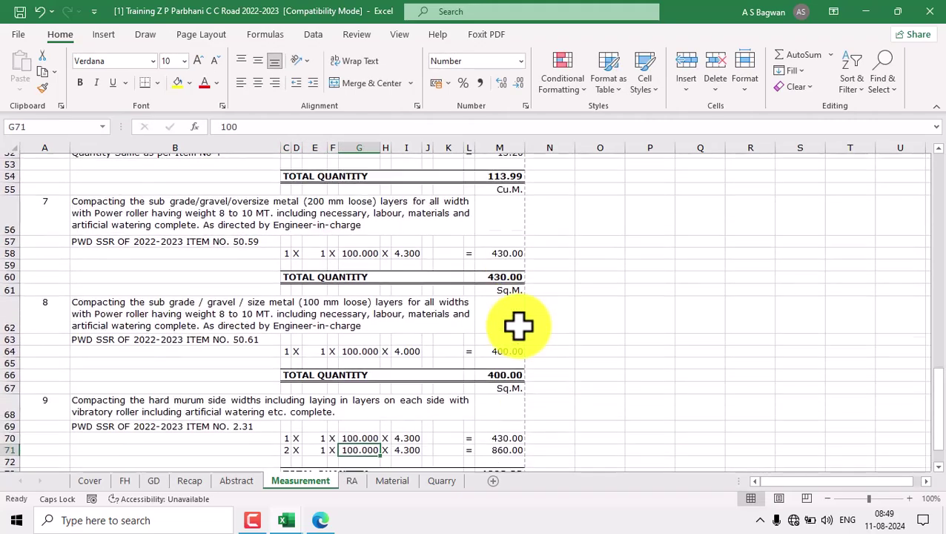
scroll(517, 324, "up", 12)
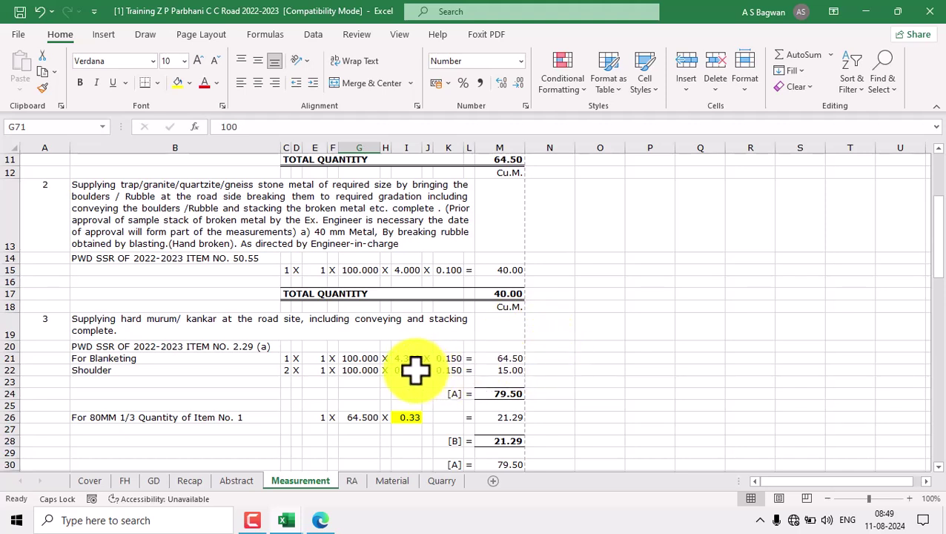
left_click(410, 370)
left_click(286, 369)
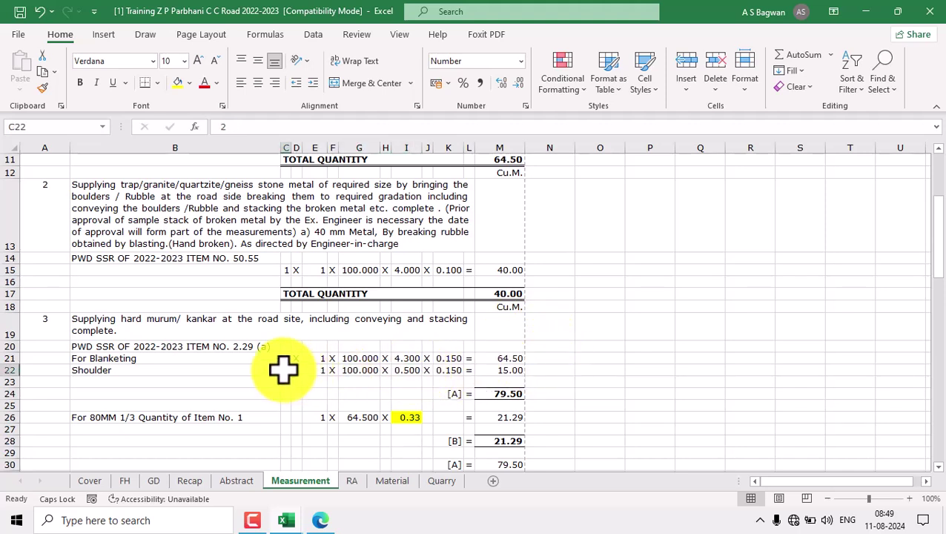
left_click(356, 369)
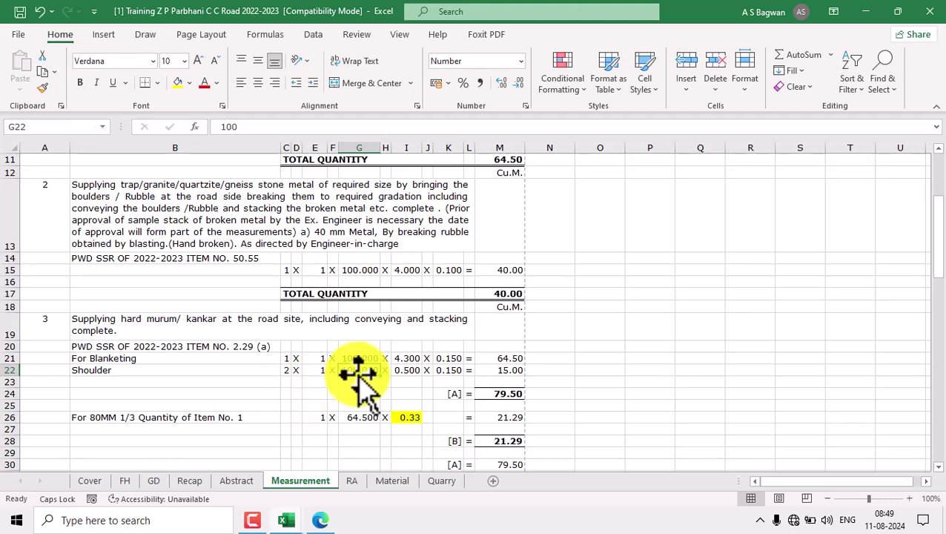
scroll(393, 393, "down", 2)
scroll(421, 400, "down", 1)
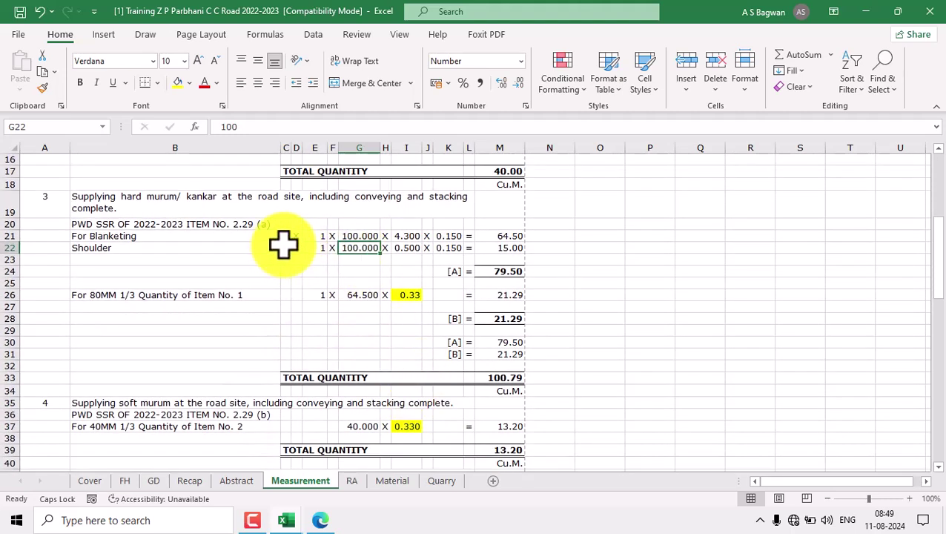
left_click(285, 246)
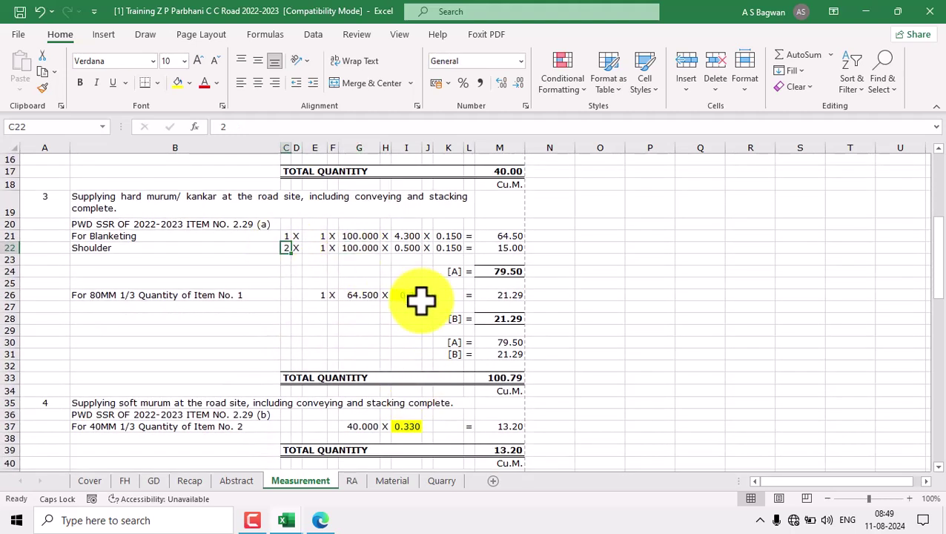
left_click(427, 297)
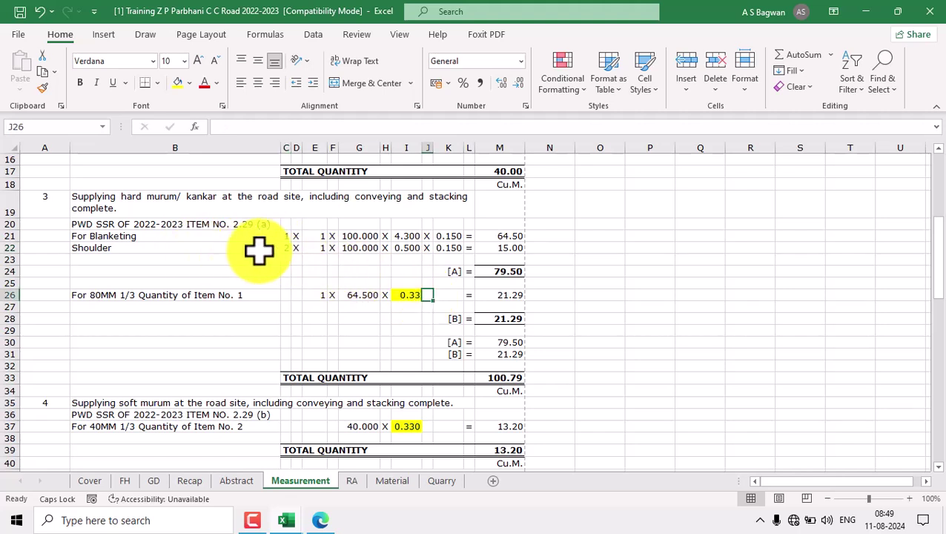
Step: Copy item 3's Shoulder line B22:M22 over row 71 and clear its depth factor in J71:K71
left_click_drag(222, 247, 490, 250)
key("ctrl+c")
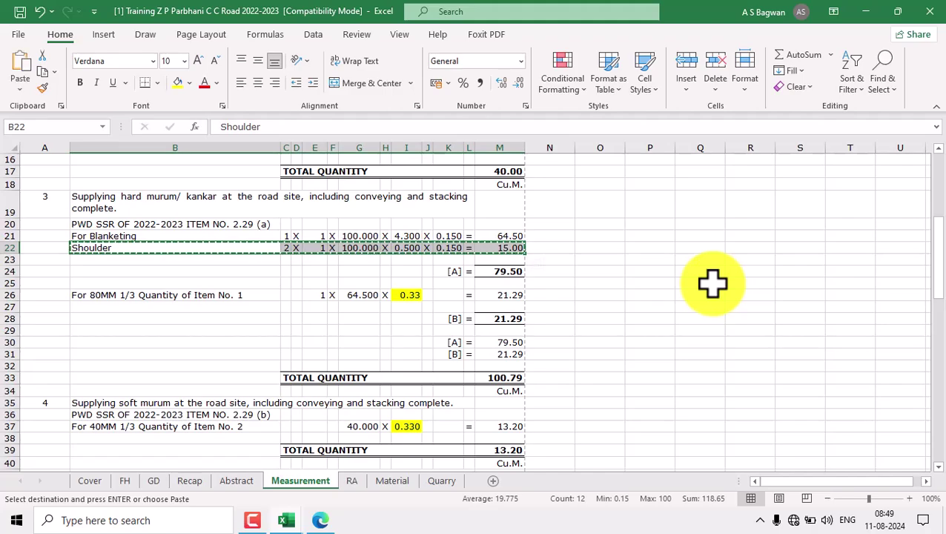
scroll(597, 325, "down", 9)
scroll(586, 342, "down", 4)
left_click(276, 409)
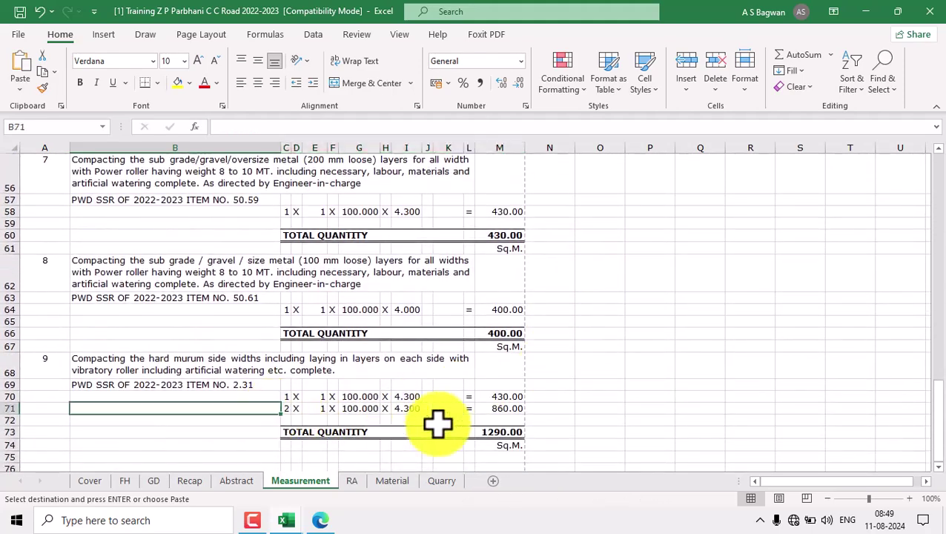
key("ctrl+v")
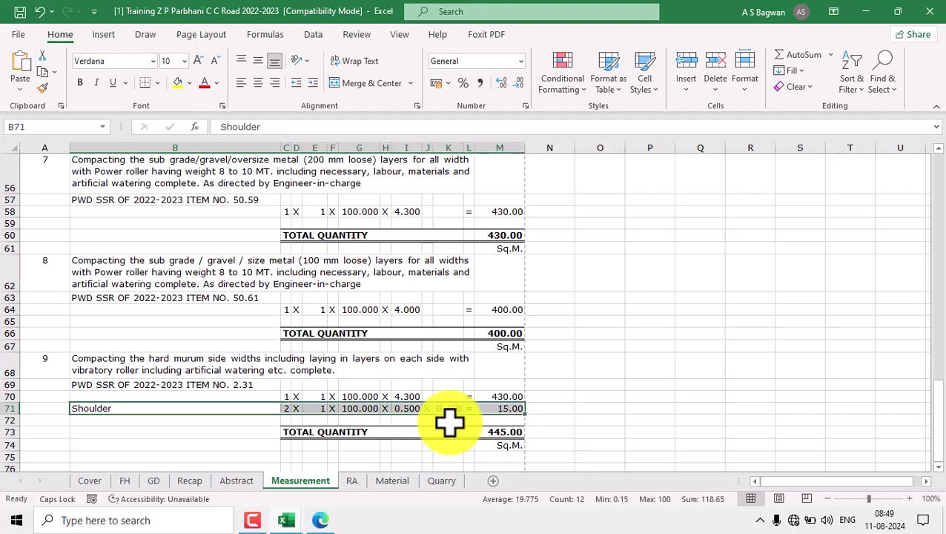
left_click(282, 408)
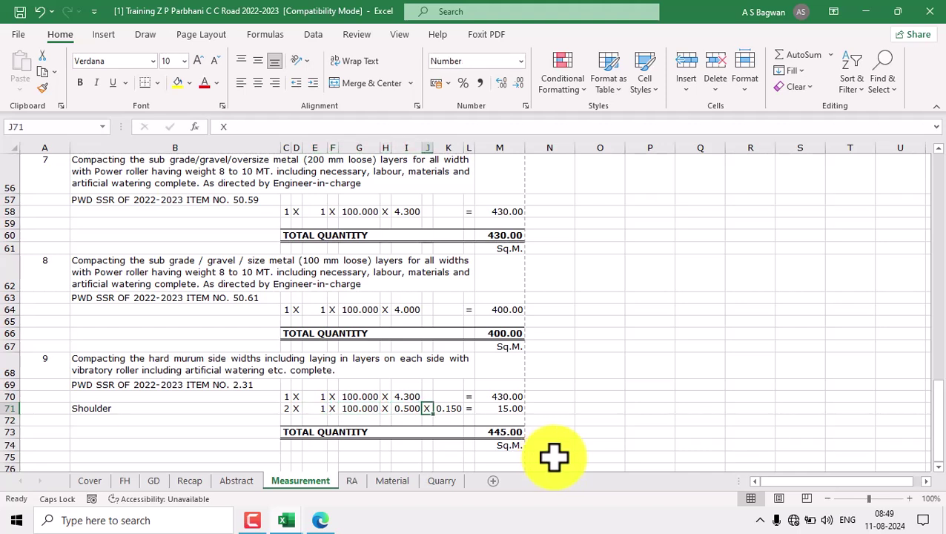
left_click_drag(428, 407, 445, 408)
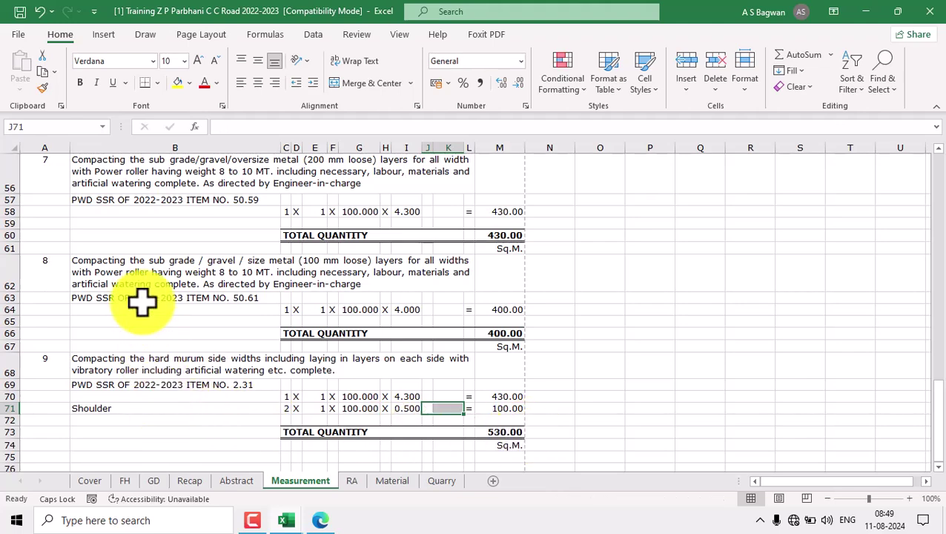
Step: Copy the "For Blanketing" label from B21 to item 9's first measurement line in B70
scroll(148, 304, "up", 13)
left_click(215, 239)
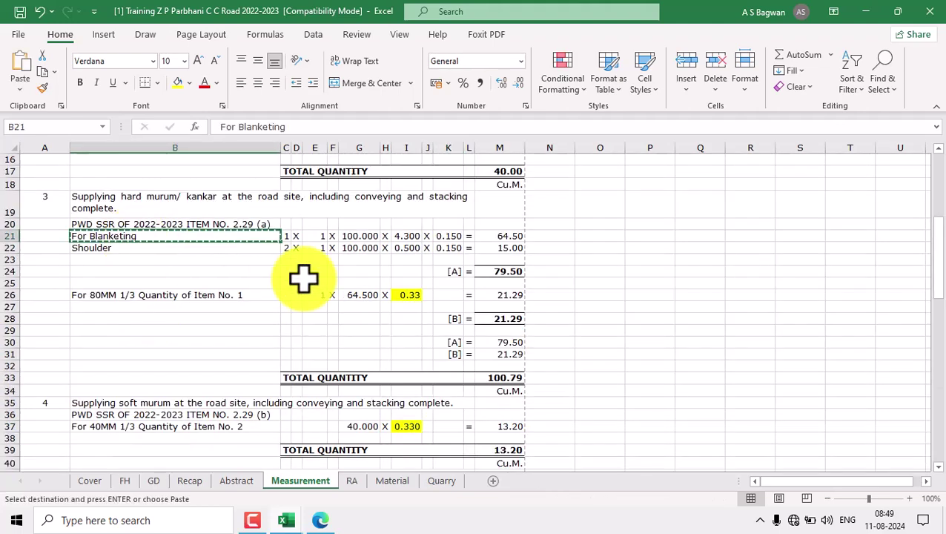
scroll(304, 363, "down", 15)
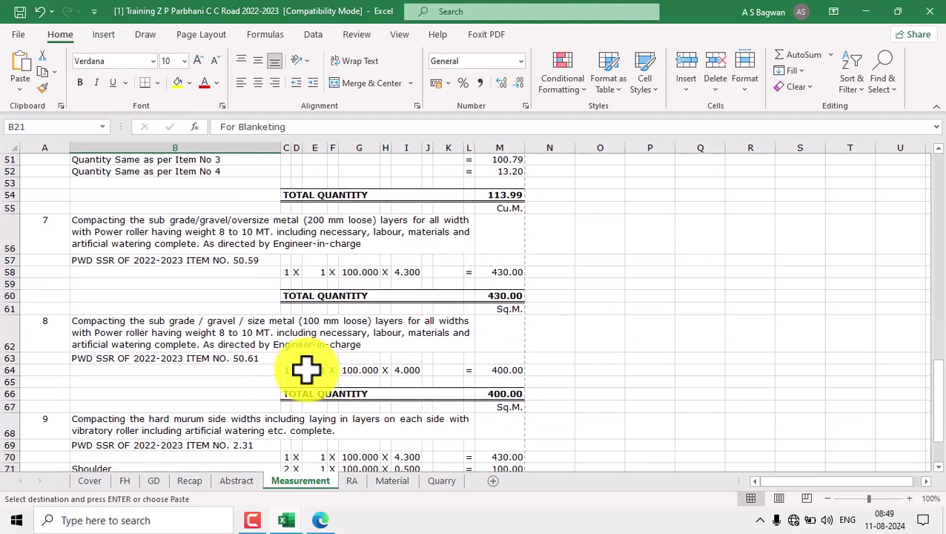
left_click(177, 311)
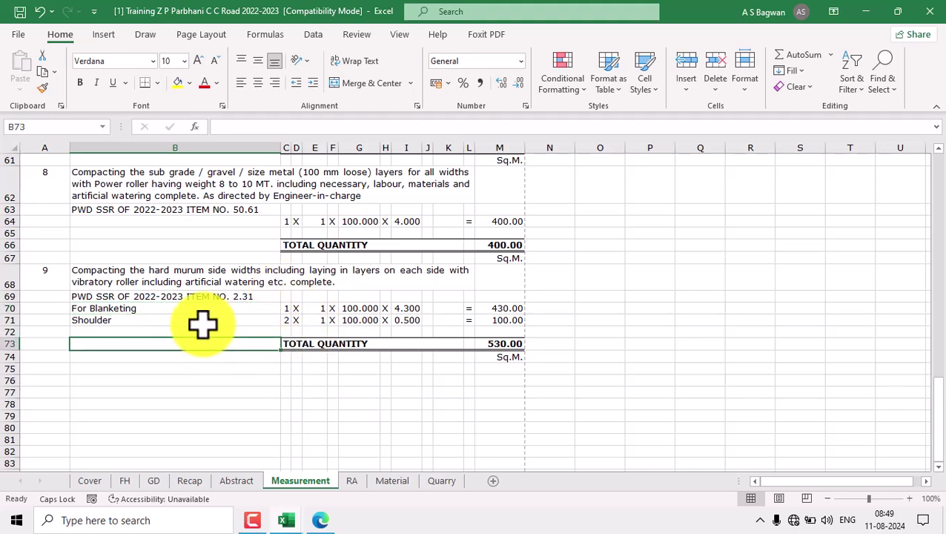
Step: Review item 9's blanketing and shoulder lines and inspect the formulas in M73, M70 and M71
left_click(362, 307)
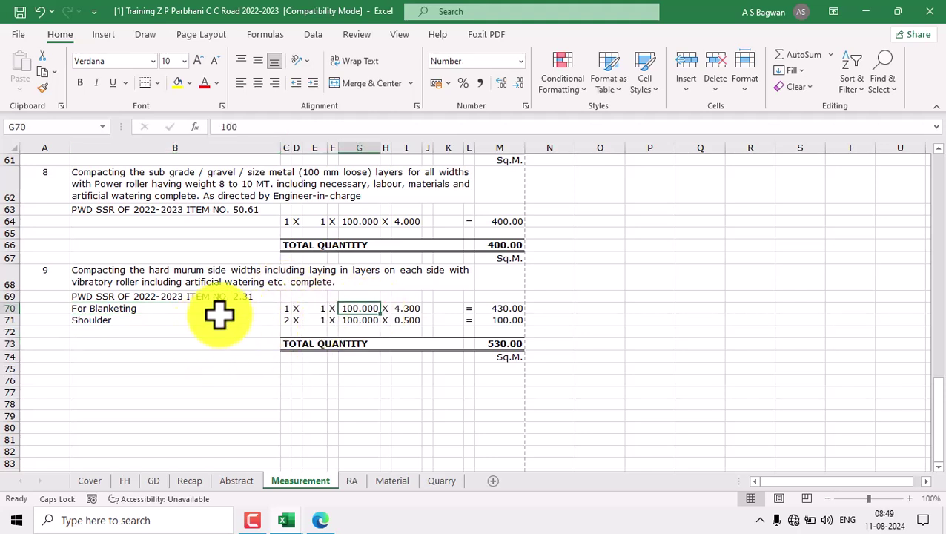
left_click(161, 321)
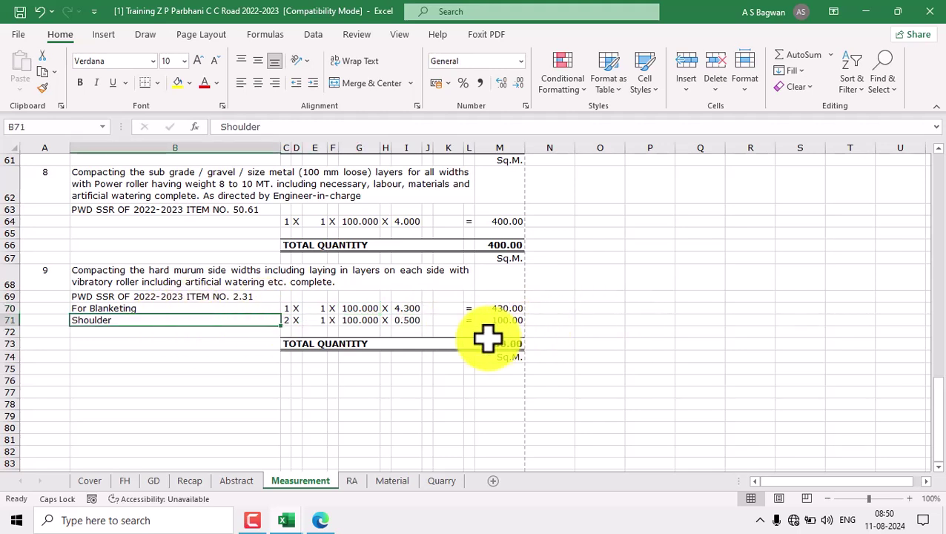
double_click(501, 341)
key("Escape")
double_click(508, 309)
key("Escape")
double_click(504, 320)
key("Escape")
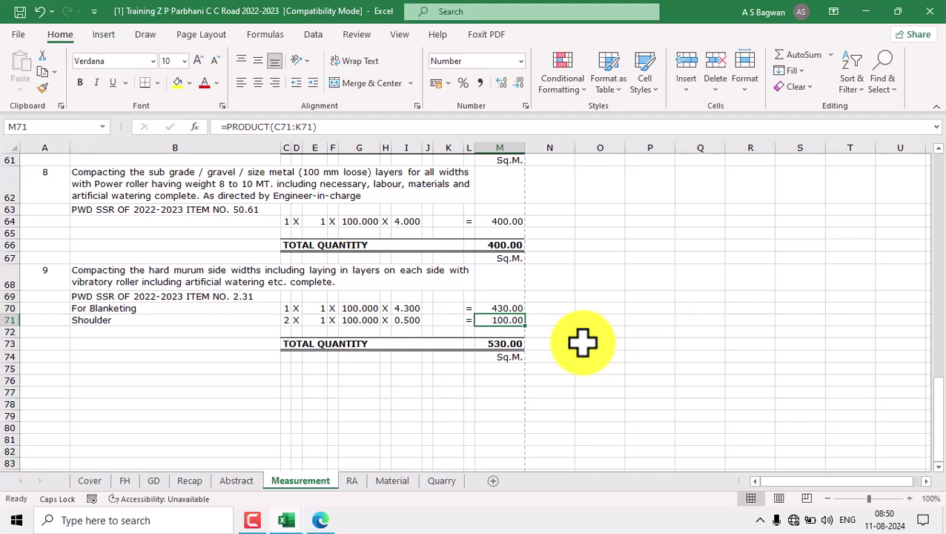
Step: Review item 9's number, SSR reference and unit on the Measurement sheet, then check the widths on the road cross-section drawing
left_click(55, 281)
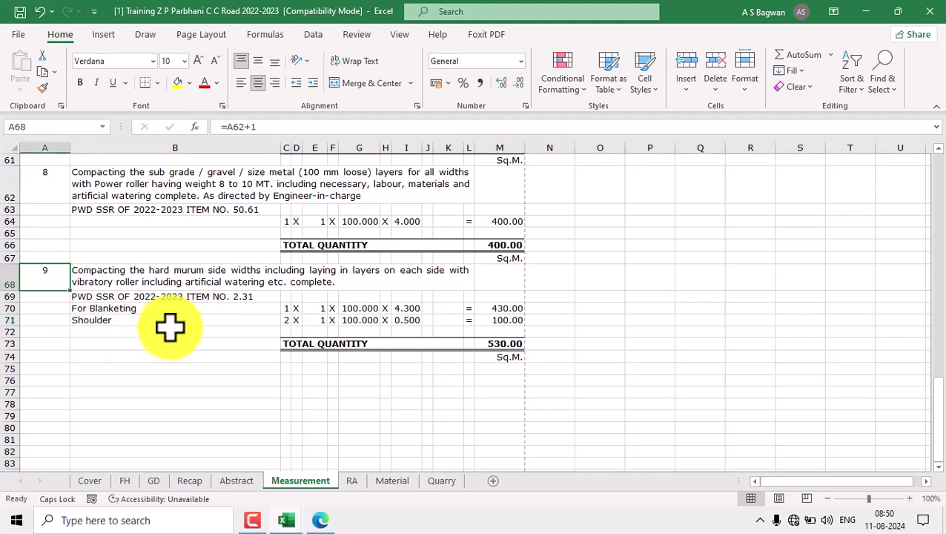
left_click(249, 279)
left_click(235, 297)
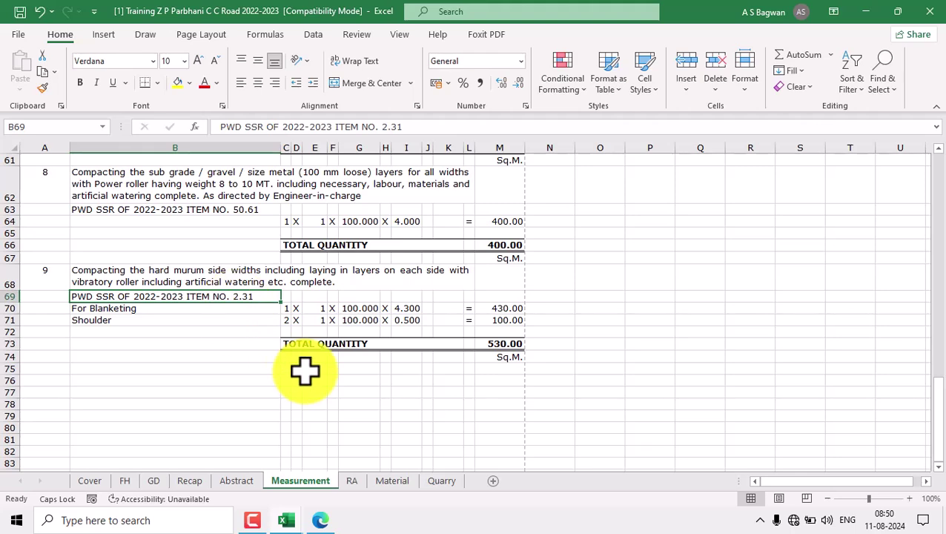
left_click(501, 358)
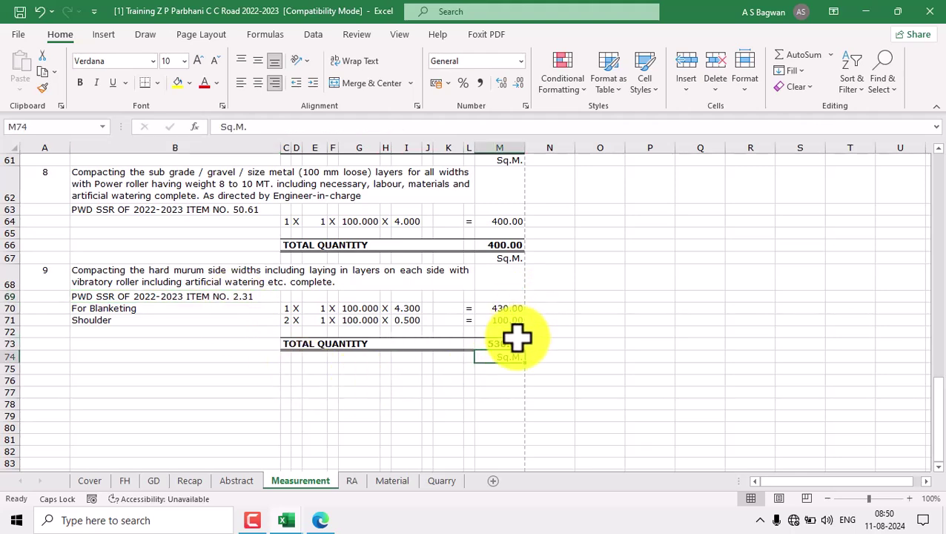
left_click(322, 519)
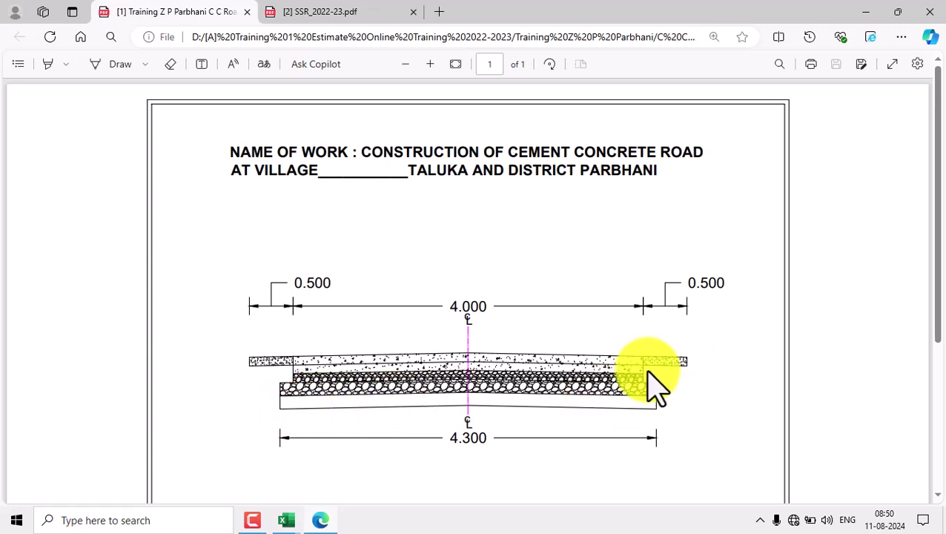
mouse_move(274, 519)
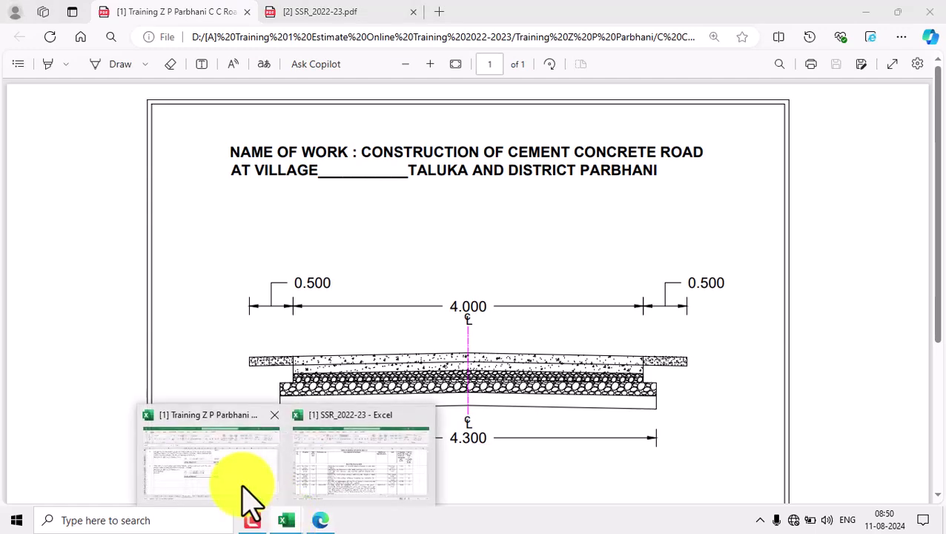
left_click(211, 452)
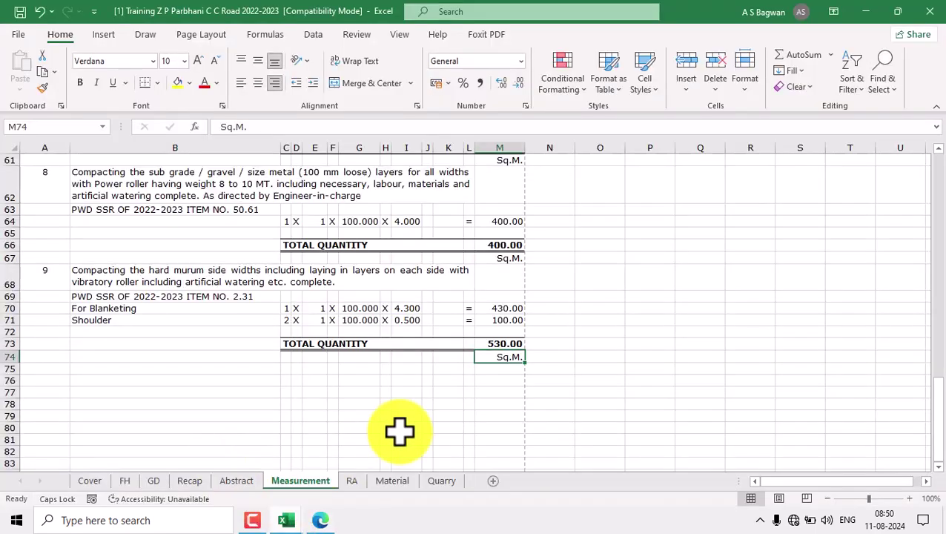
Step: On the RA sheet, copy item 8's rate analysis block A66:H69 to A71 for the new item
left_click(353, 481)
scroll(437, 376, "down", 4)
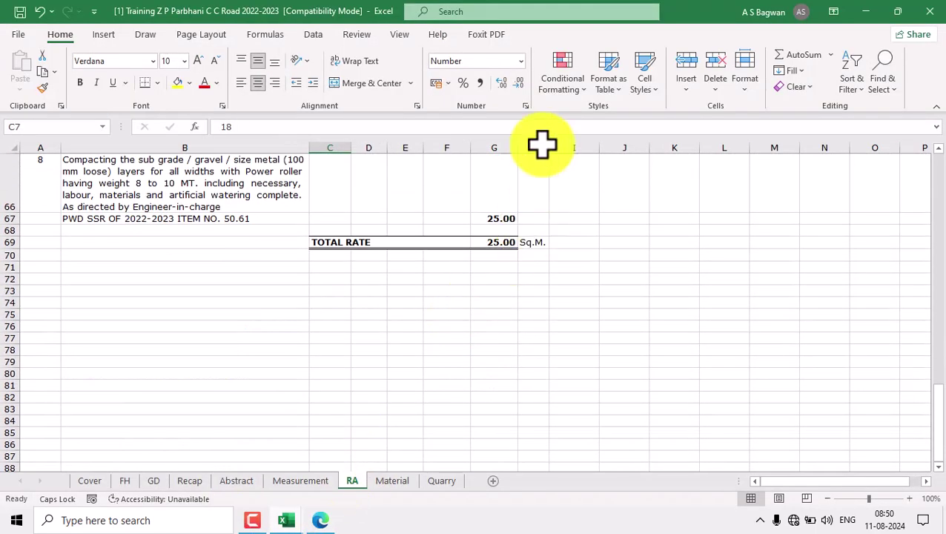
left_click(779, 498)
left_click(751, 498)
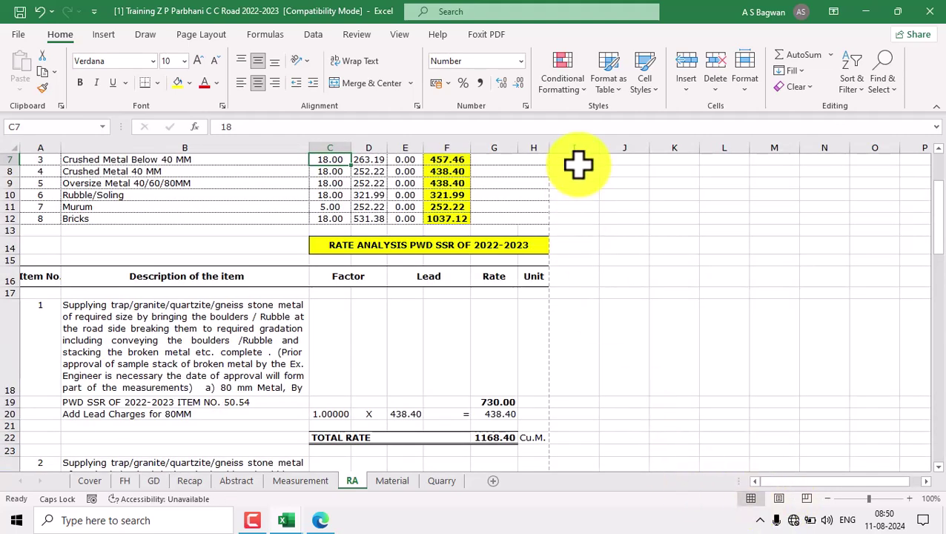
scroll(534, 371, "down", 16)
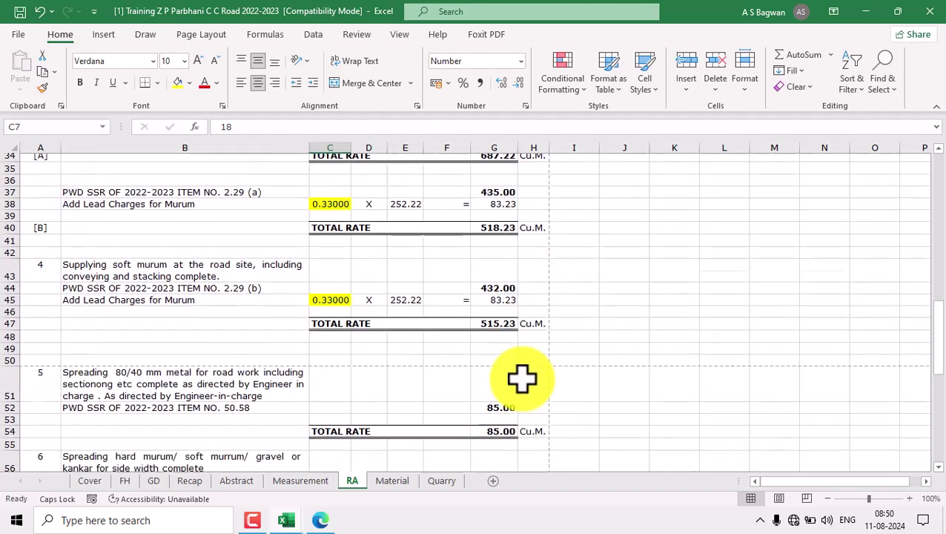
scroll(518, 374, "down", 4)
scroll(512, 365, "up", 2)
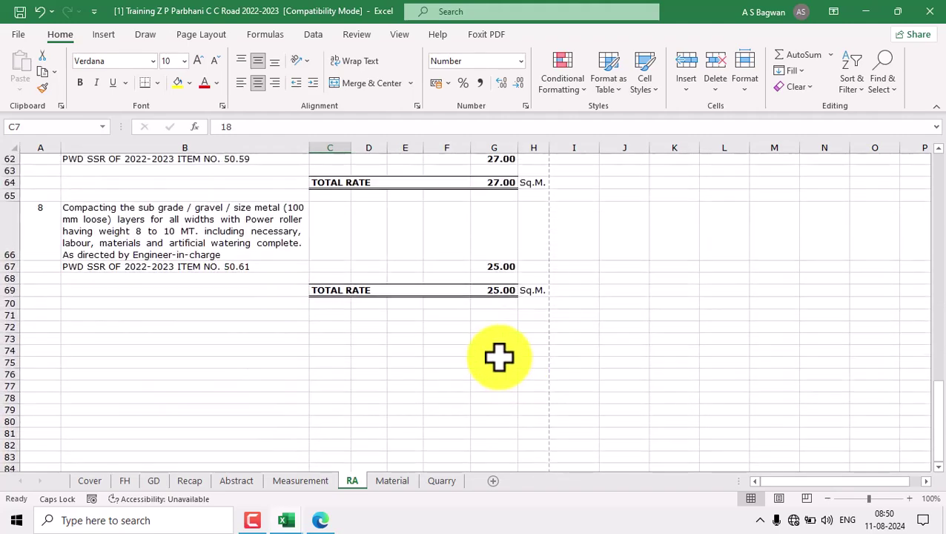
left_click(56, 226)
left_click_drag(75, 236, 521, 289)
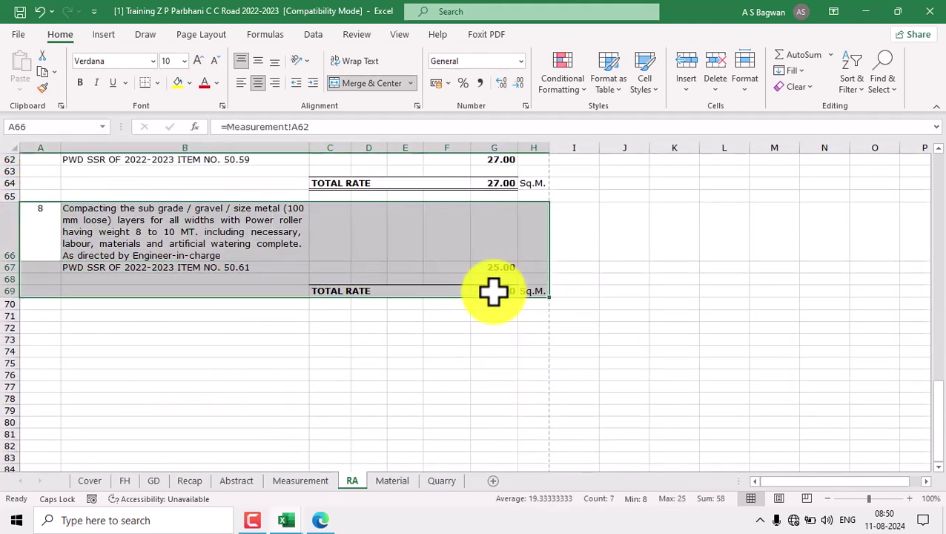
left_click(43, 74)
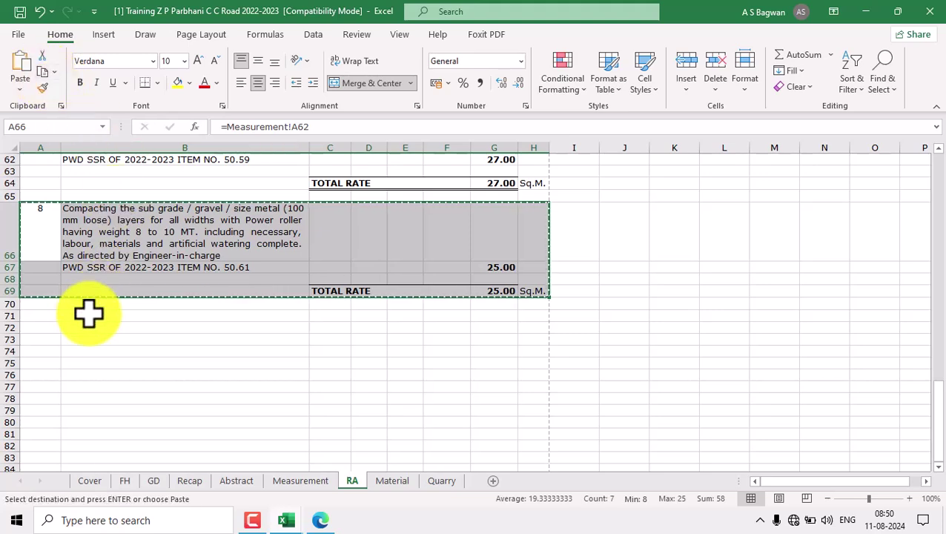
left_click(40, 315)
left_click(22, 78)
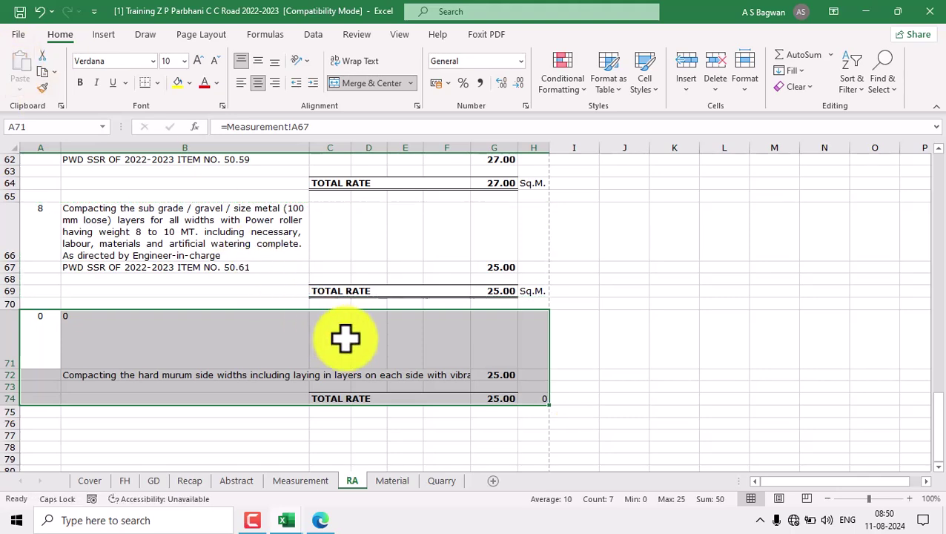
Step: Link the copied block's item number in A71 to cell A68 of the Measurement sheet
left_click(44, 330)
key("Escape")
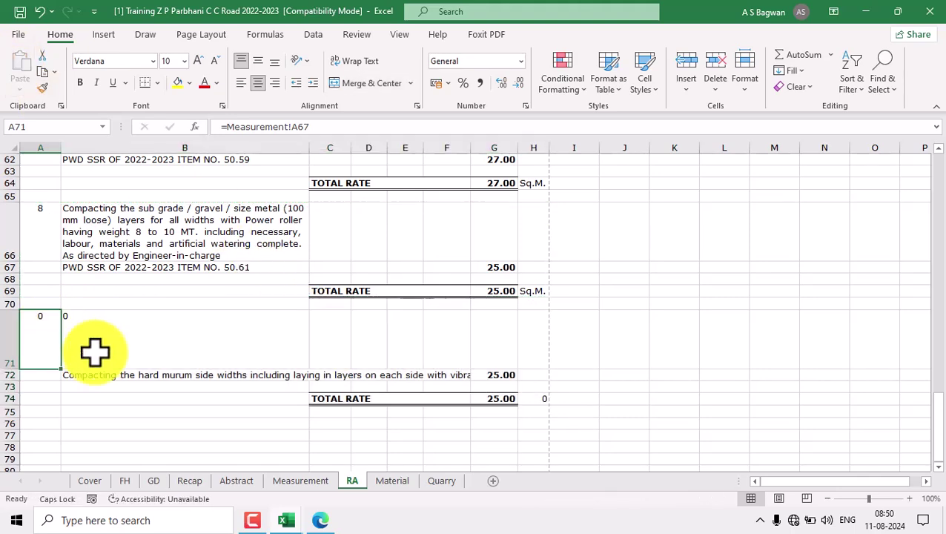
type("=")
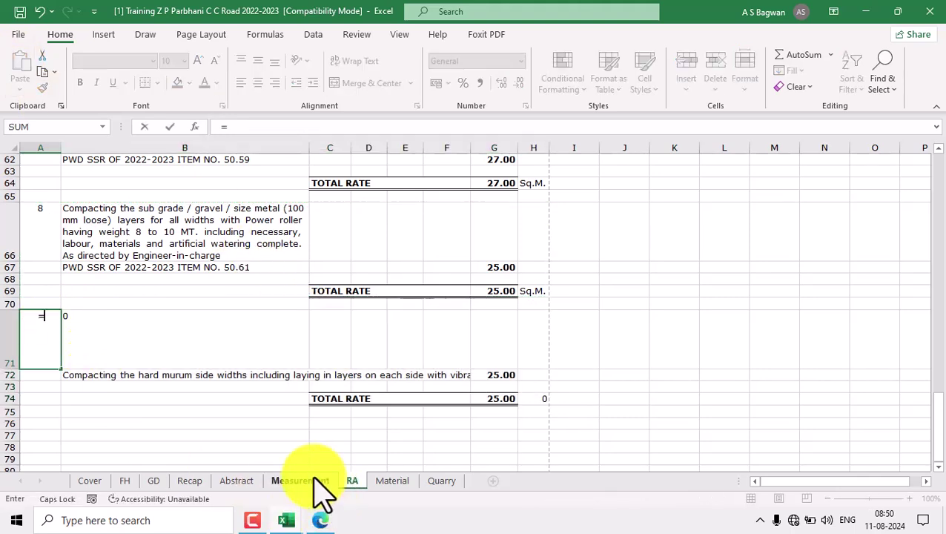
left_click(315, 482)
left_click(68, 280)
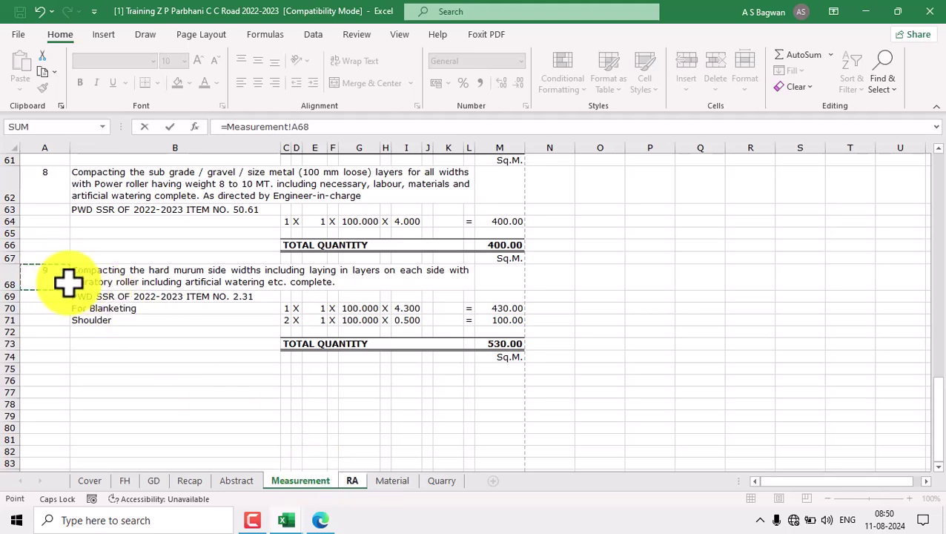
key("Return")
Step: Link item 9's description in B71 to Measurement!B68 and its SSR reference in B72 to Measurement!B69
left_click(230, 340)
type("=")
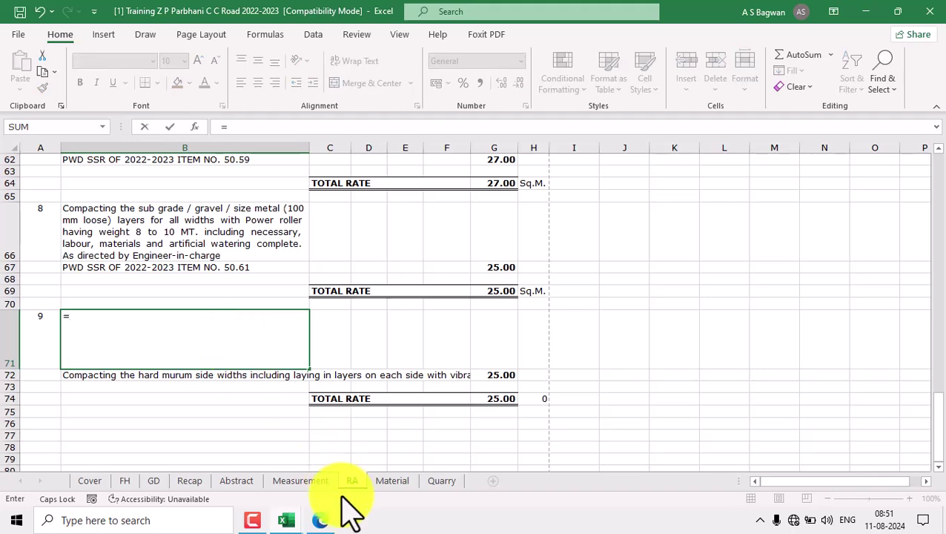
left_click(301, 480)
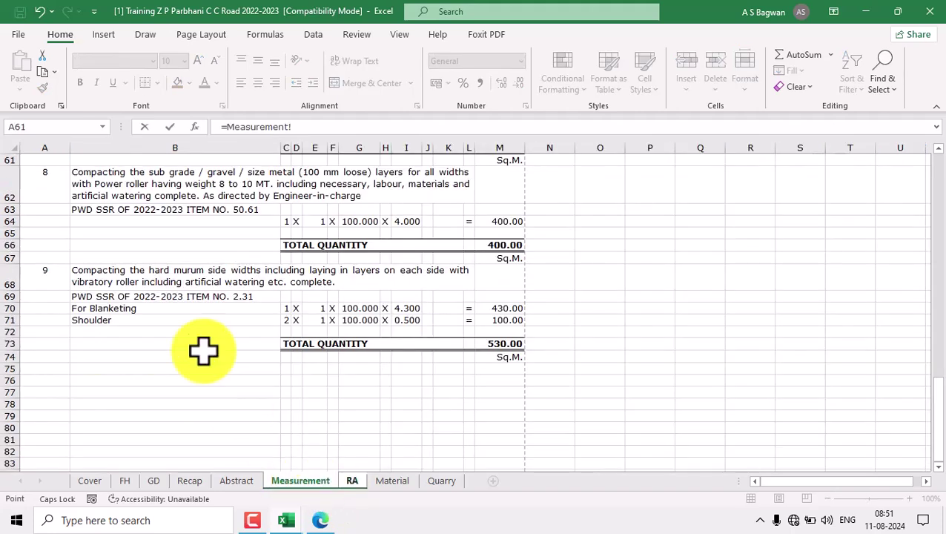
key("Return")
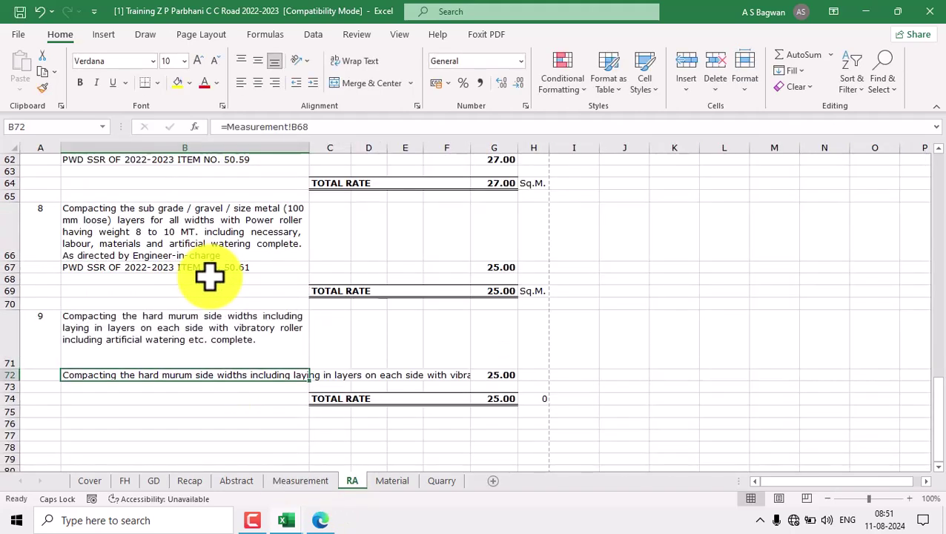
type("=")
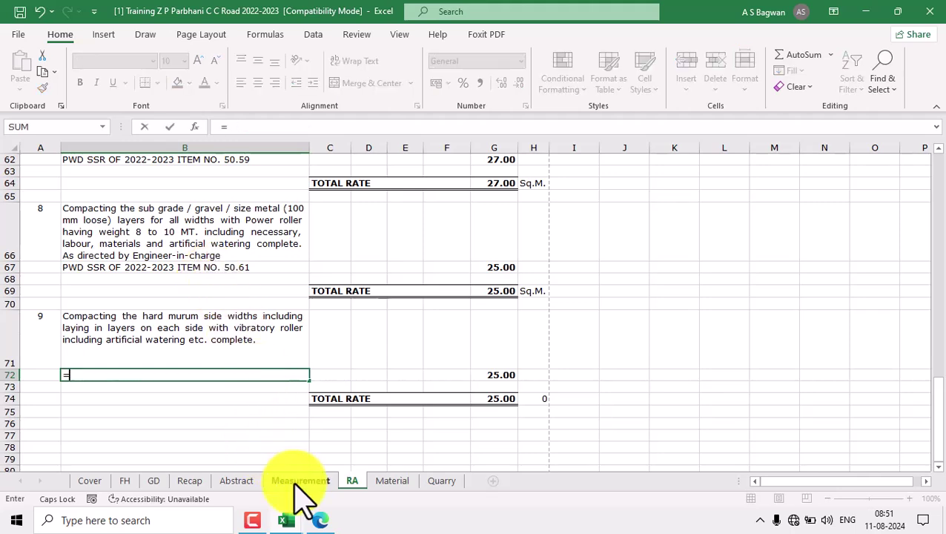
left_click(296, 480)
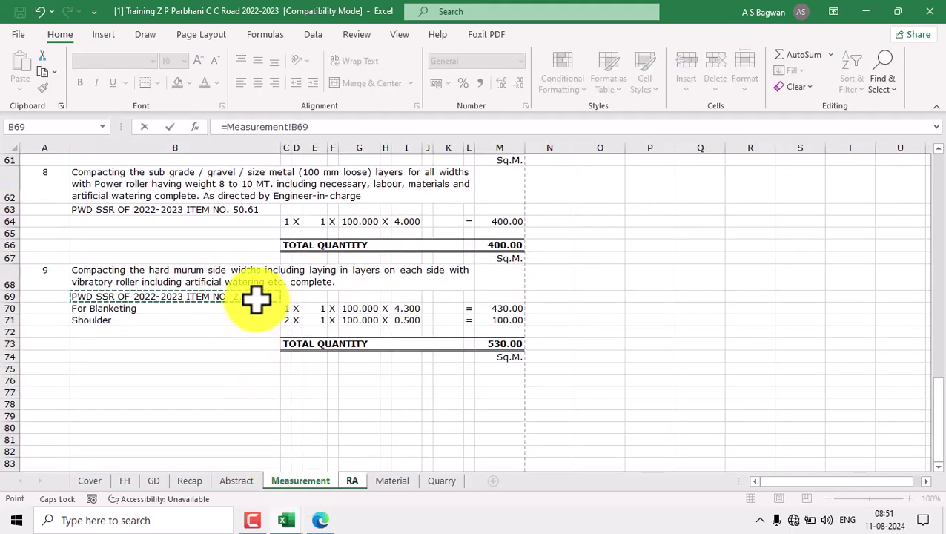
key("Return")
Step: Autofit the height of row 71 to item 9's description text
left_click(202, 355)
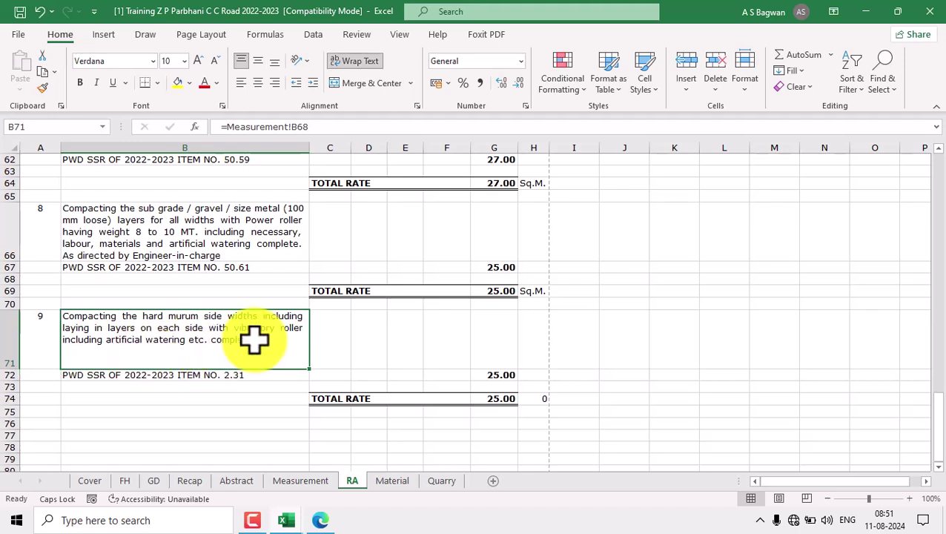
left_click(751, 92)
left_click(793, 148)
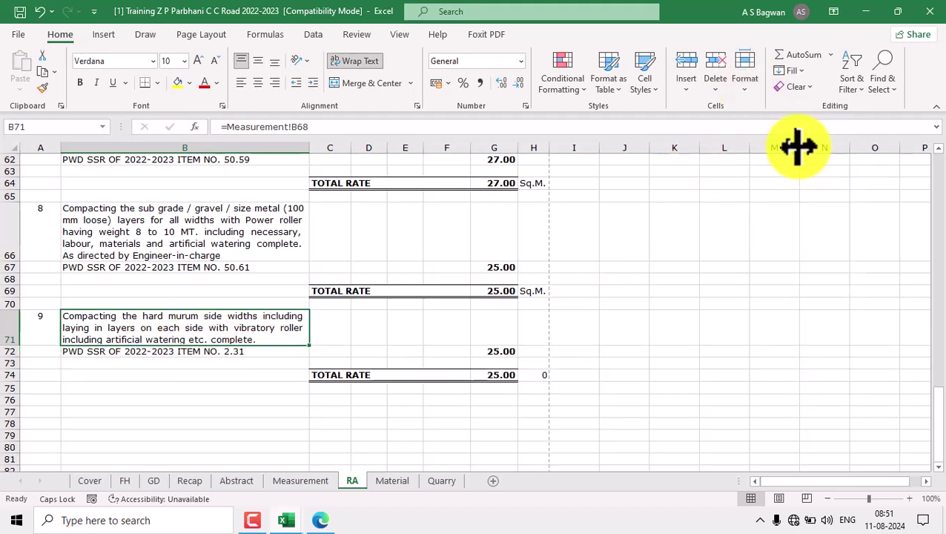
Step: Link the unit beside item 9's total rate in H74 to cell M74 of the Measurement sheet
left_click(530, 376)
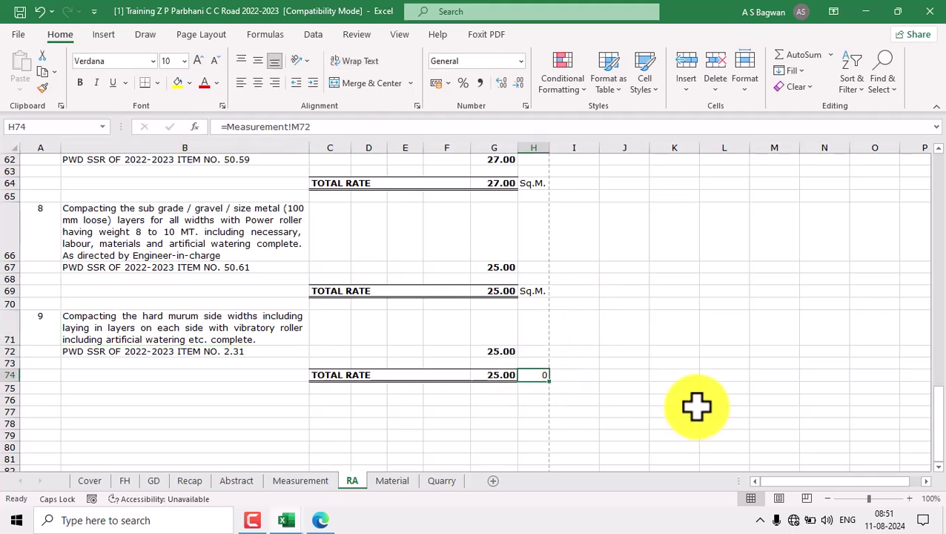
type("=")
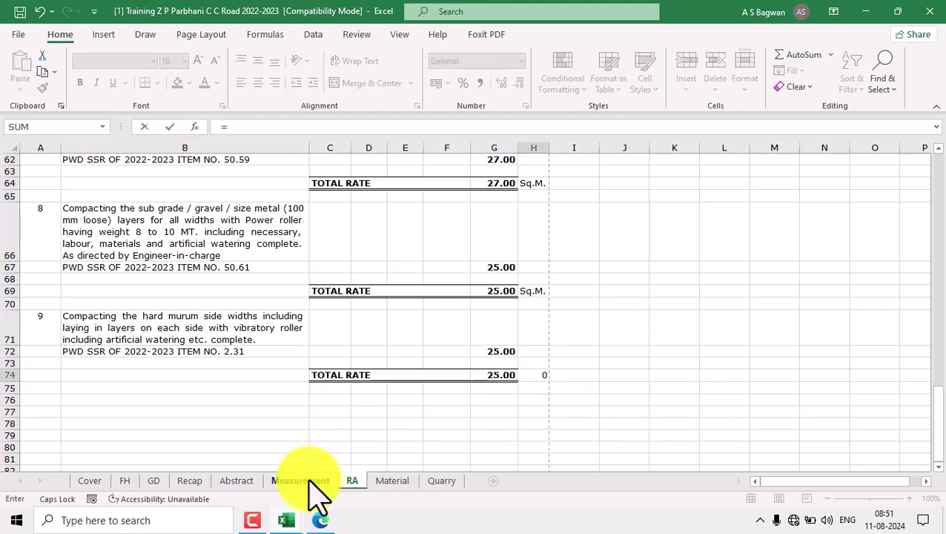
left_click(306, 481)
left_click(505, 357)
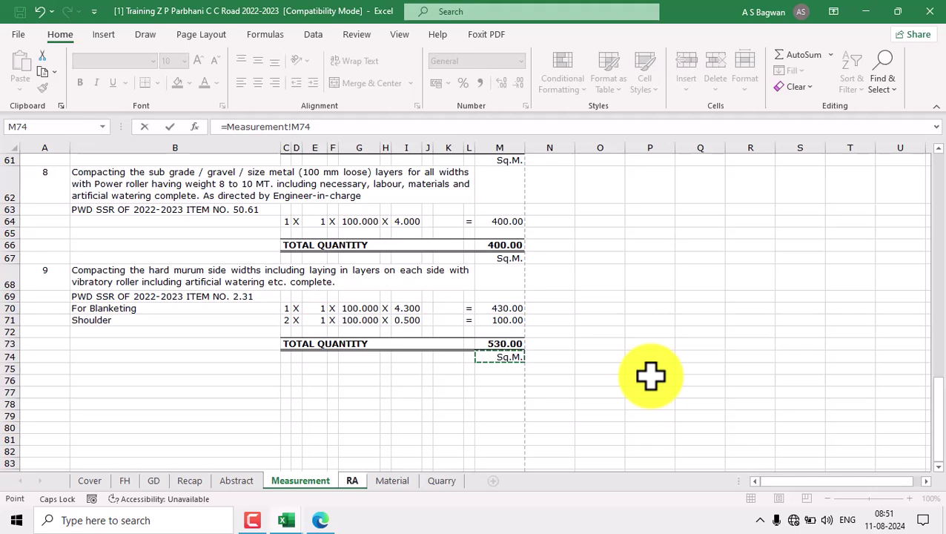
key("Return")
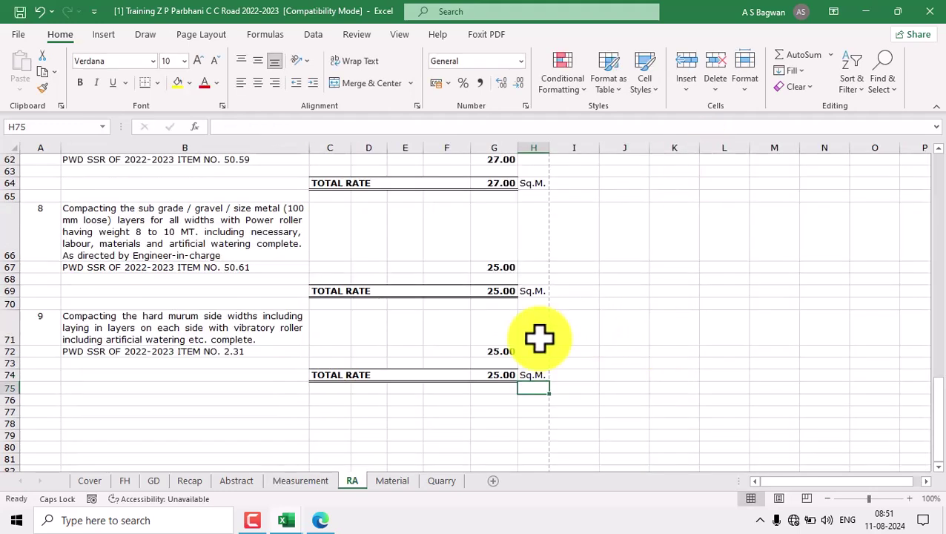
Step: Copy the complete rate of item 2.31 from the SSR_2022-23 workbook and set item 9's rate in G72 of the RA sheet to 21
left_click(504, 351)
mouse_move(289, 523)
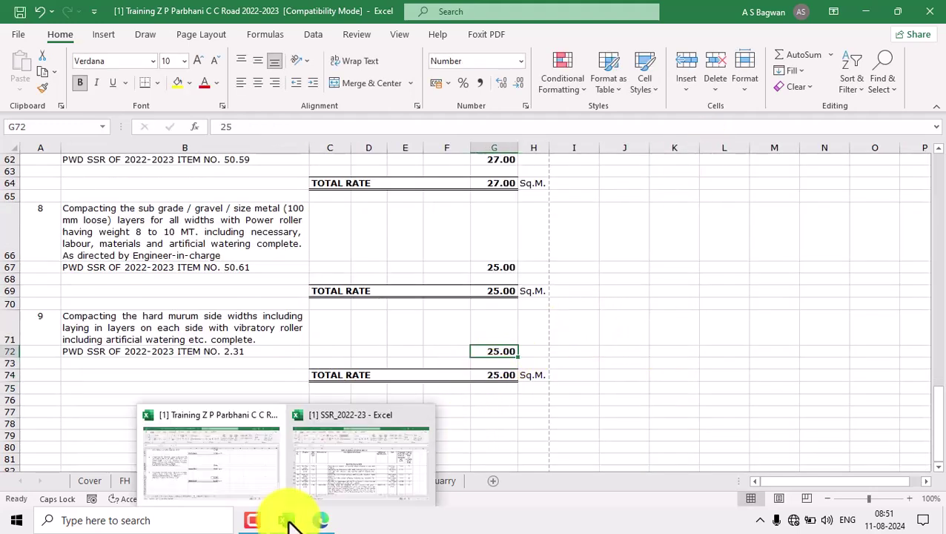
left_click(368, 467)
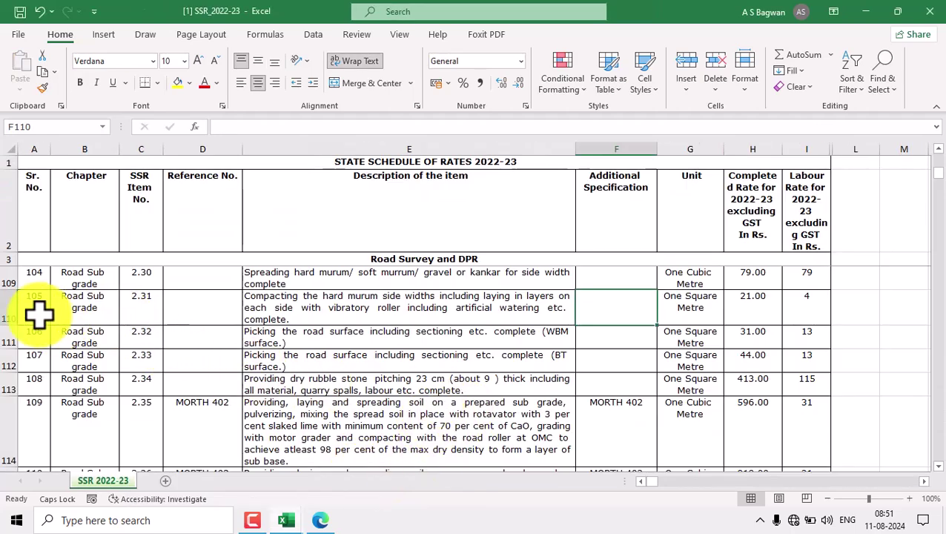
left_click(7, 312)
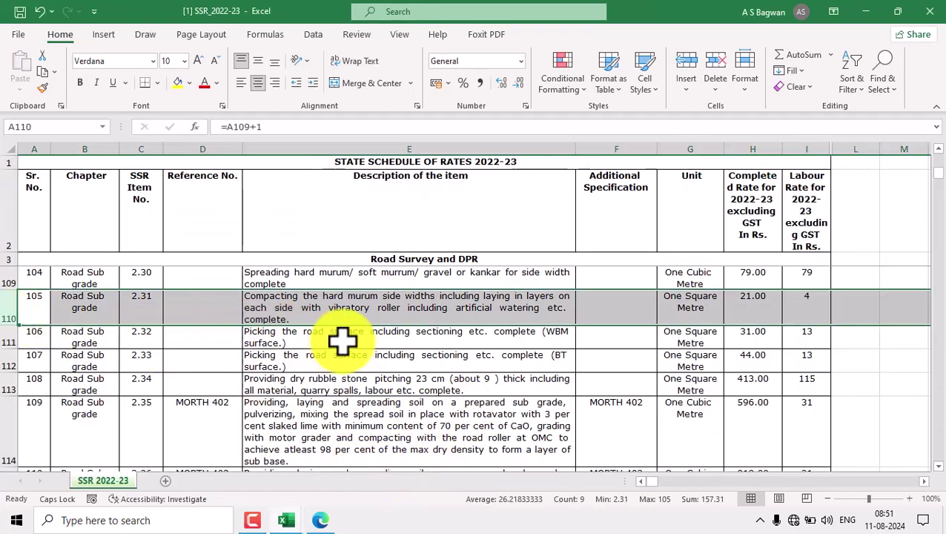
double_click(769, 299)
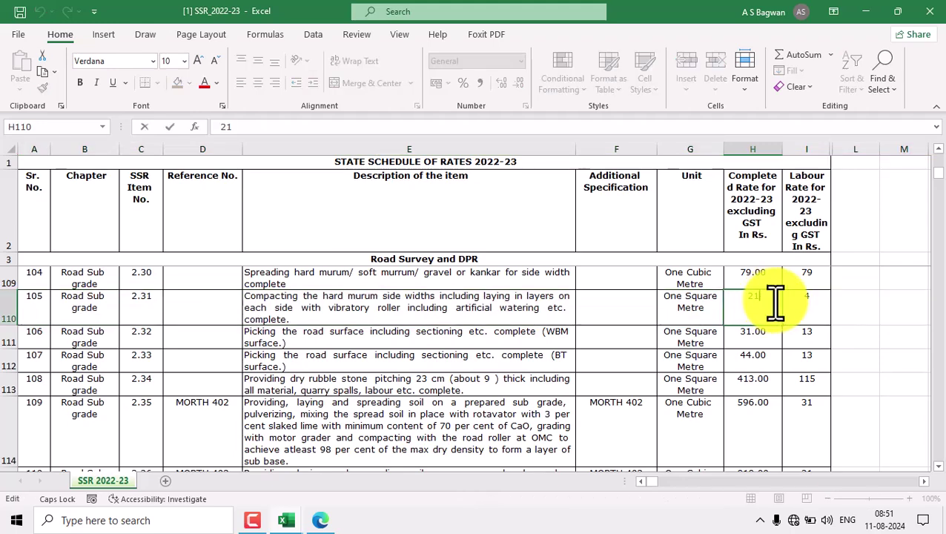
double_click(749, 296)
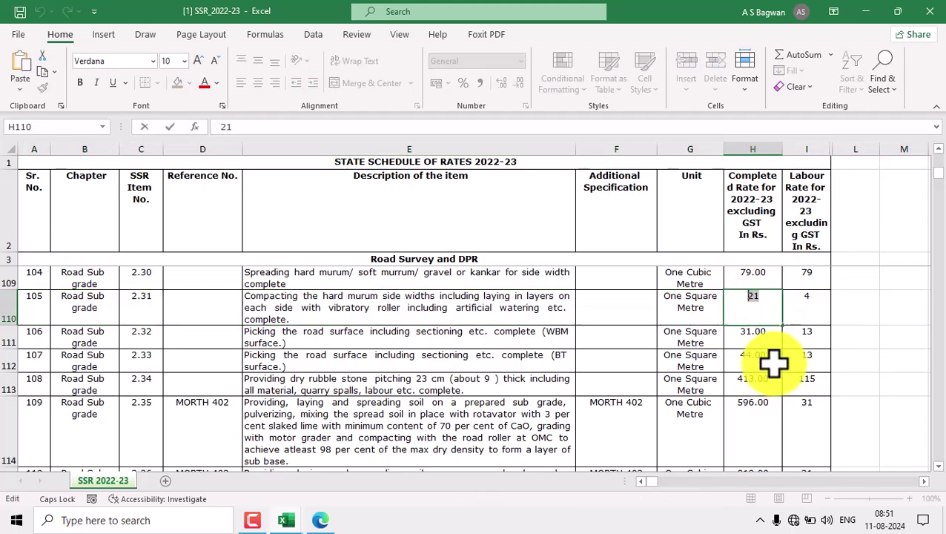
mouse_move(288, 523)
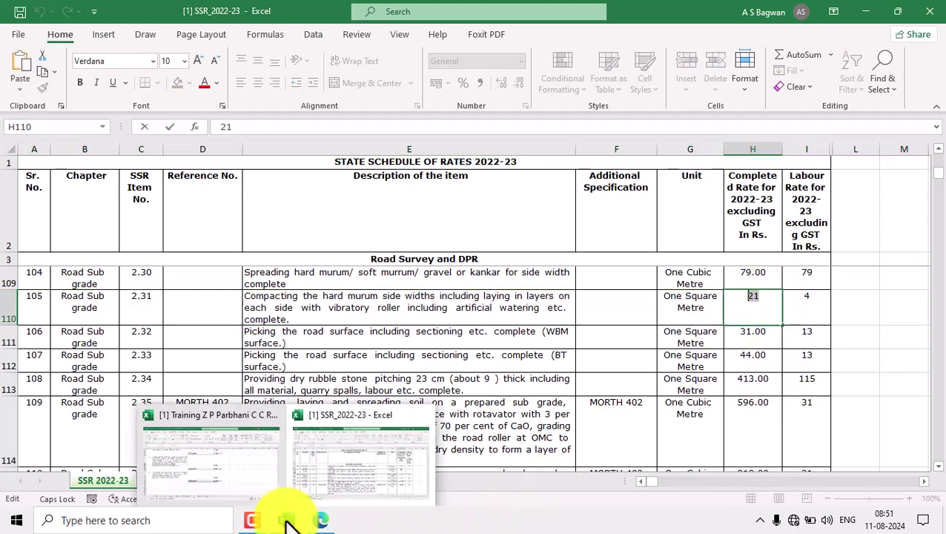
left_click(249, 461)
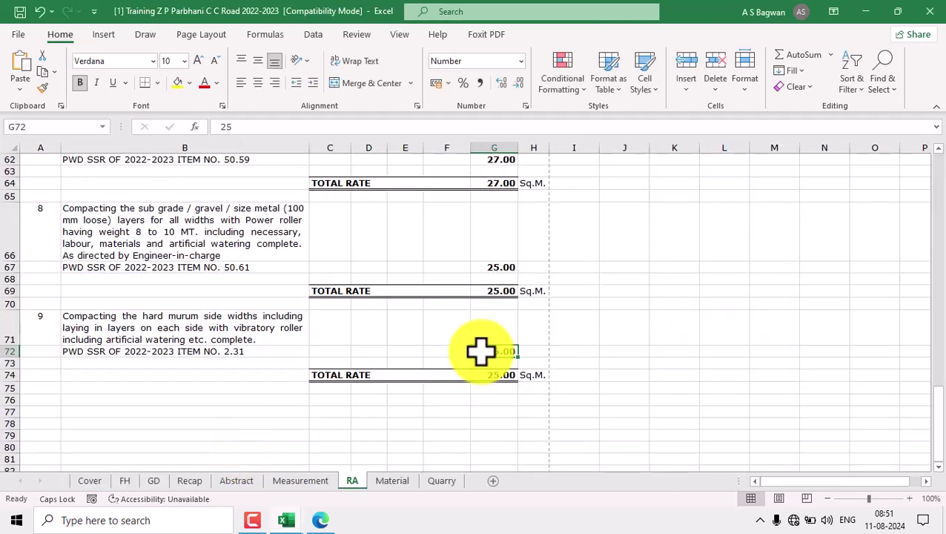
double_click(480, 351)
left_click_drag(481, 354, 526, 365)
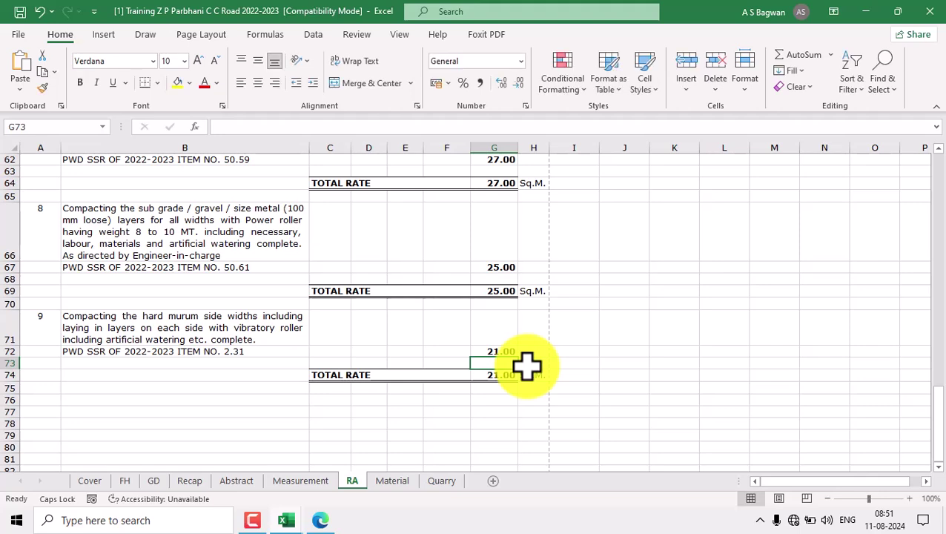
left_click(252, 338)
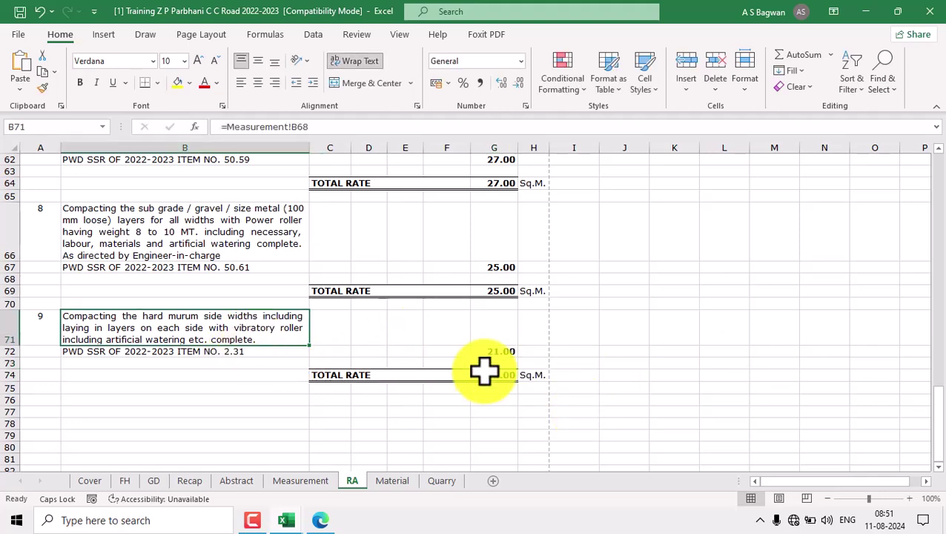
left_click(393, 481)
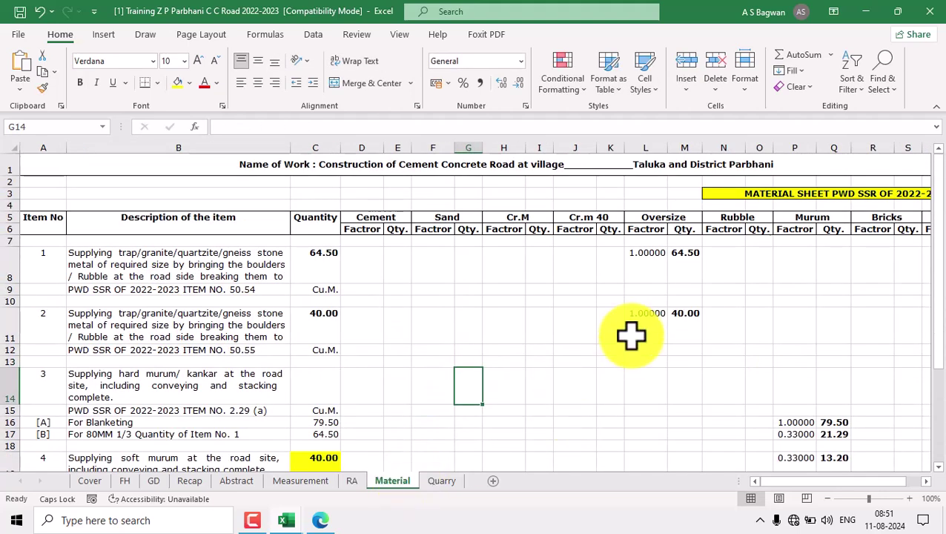
left_click(304, 482)
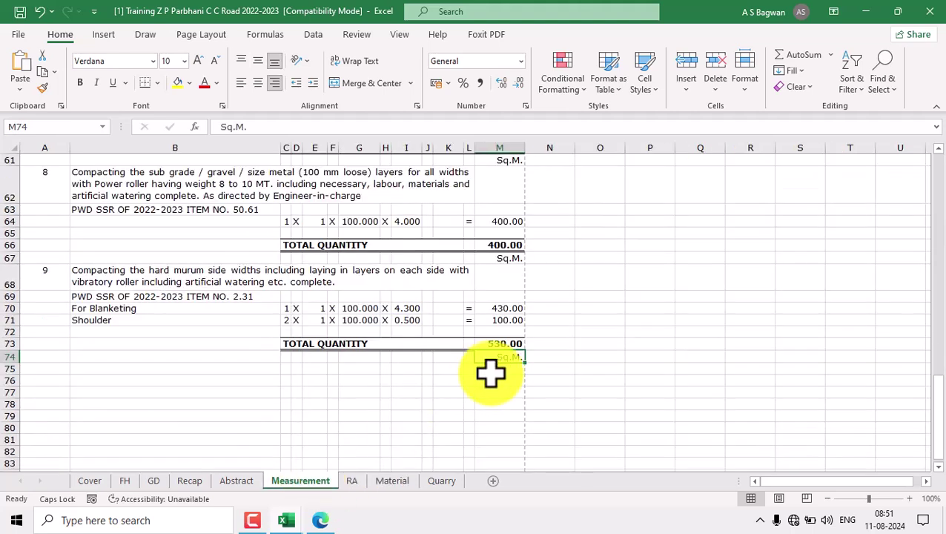
Step: Copy item 8's rows A29:F30 on the Abstract sheet and paste them at A32 for item 9
left_click(238, 482)
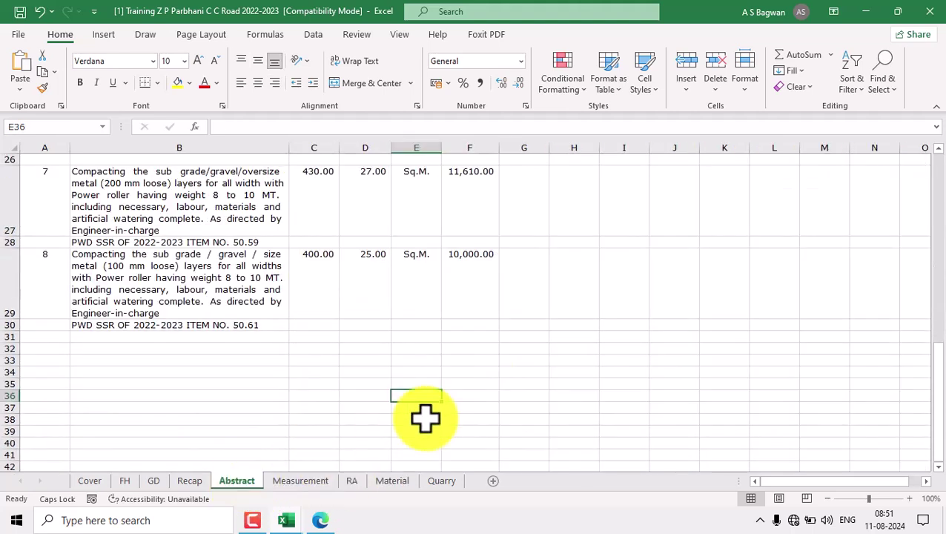
left_click(808, 497)
left_click(752, 498)
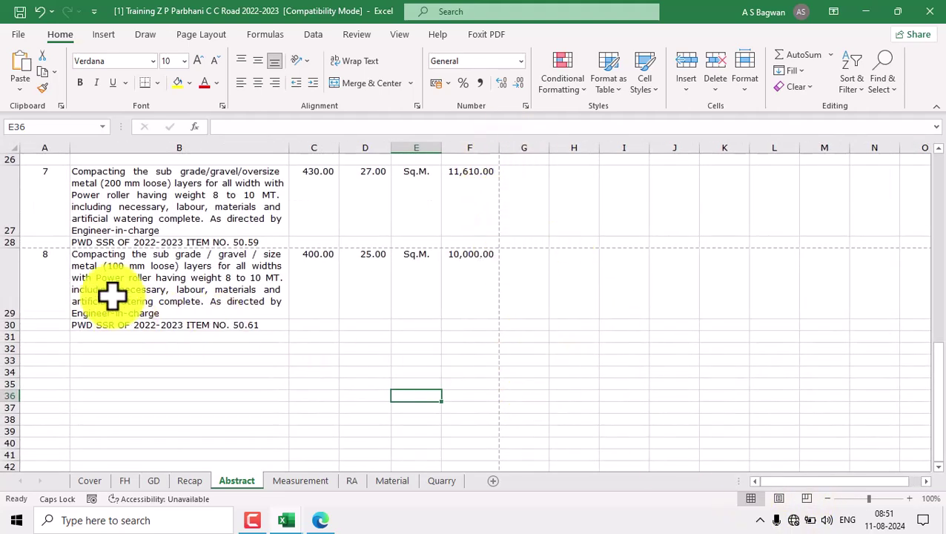
left_click_drag(35, 269, 473, 327)
left_click(44, 71)
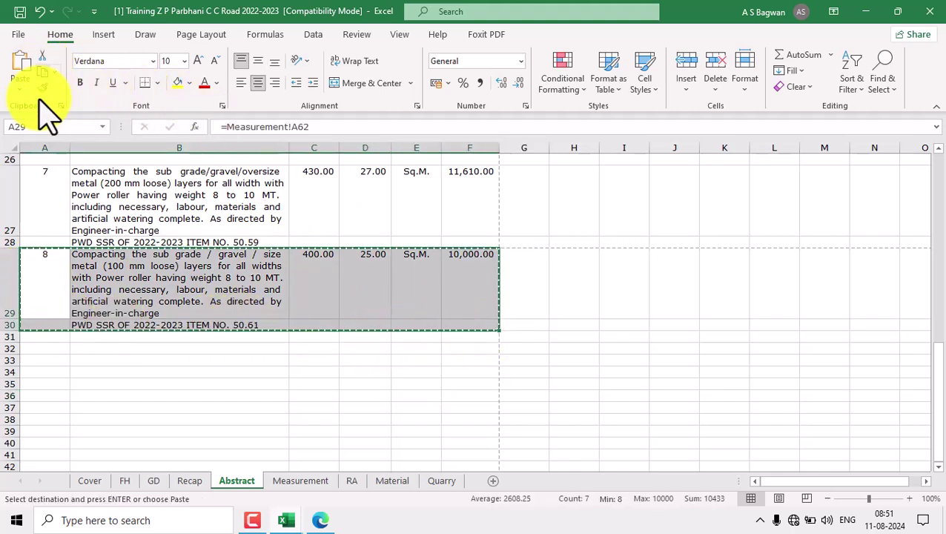
left_click(57, 348)
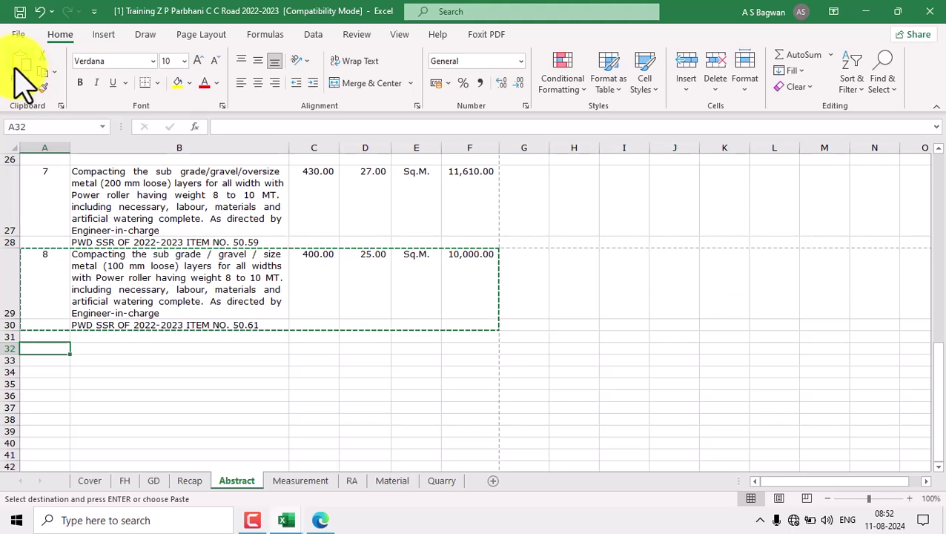
left_click(18, 74)
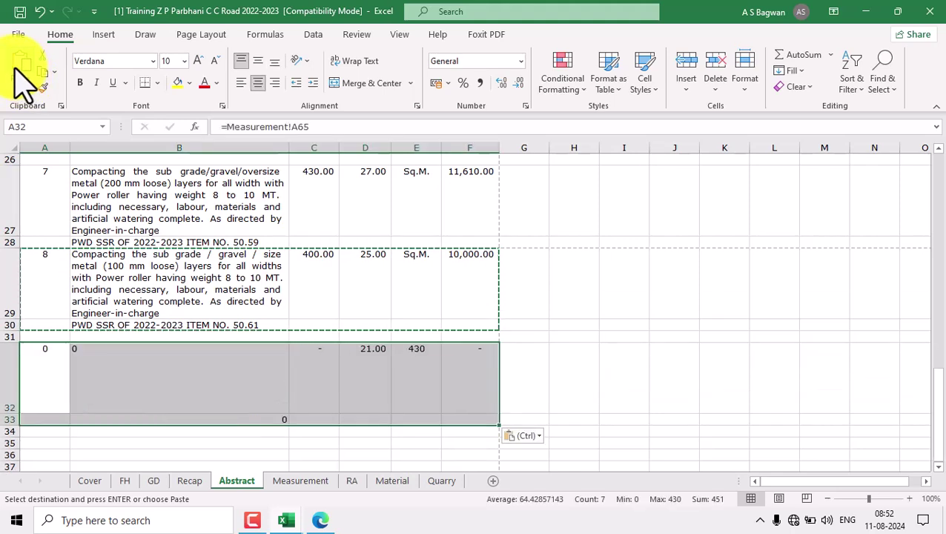
Step: Link item 9's number in A32 to Measurement!A68 and its description in B32 to Measurement!B68
left_click(46, 368)
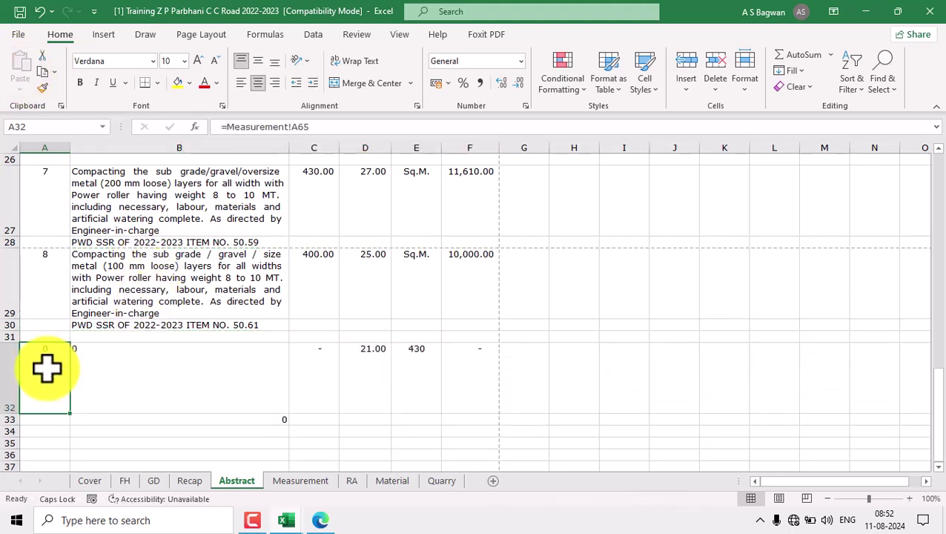
type("=")
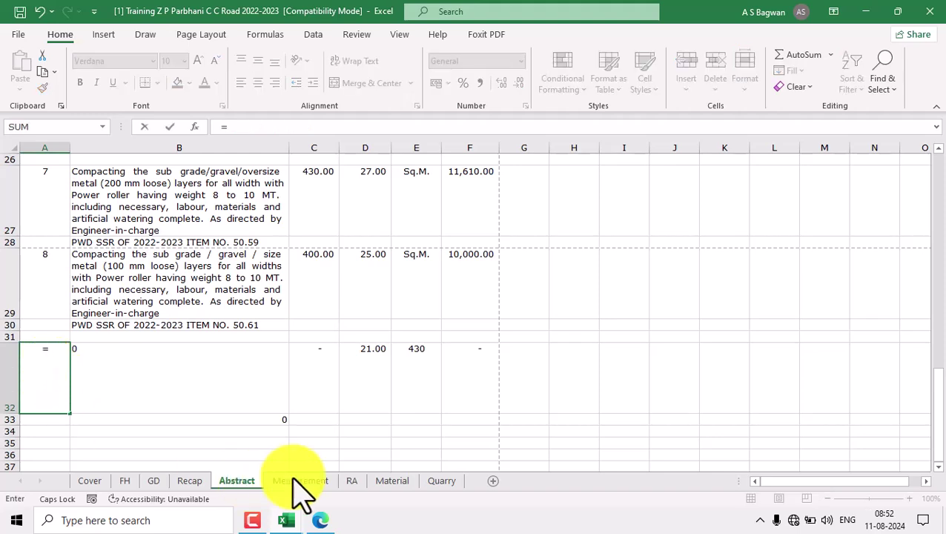
left_click(300, 480)
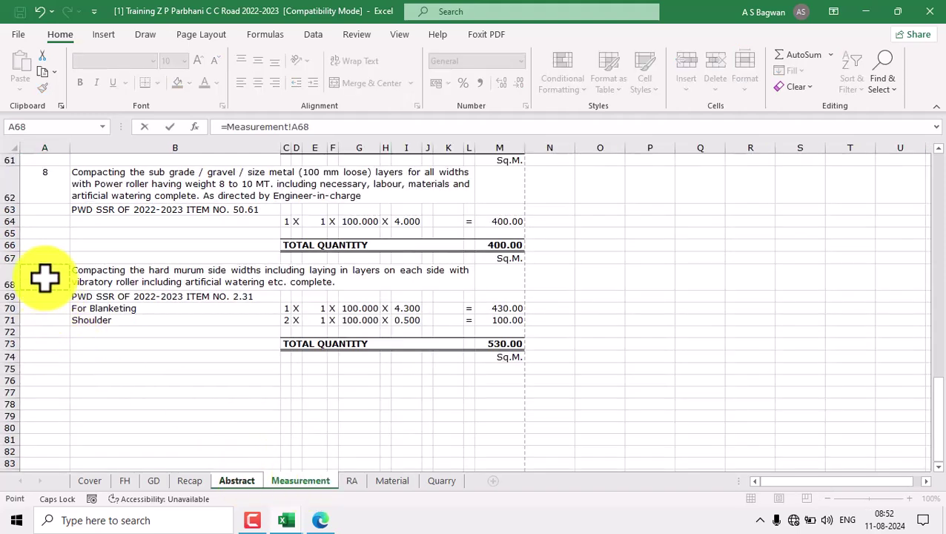
key("Return")
left_click(186, 376)
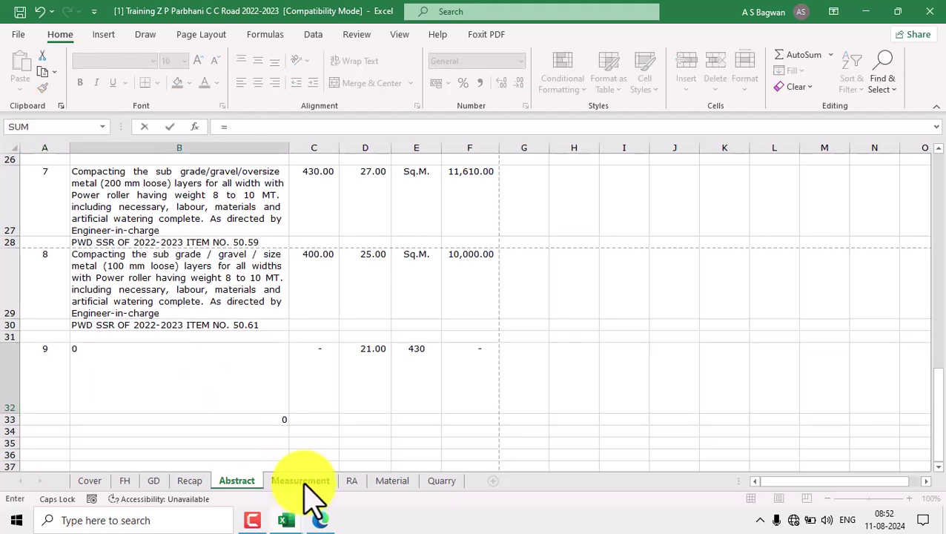
left_click(301, 480)
key("Return")
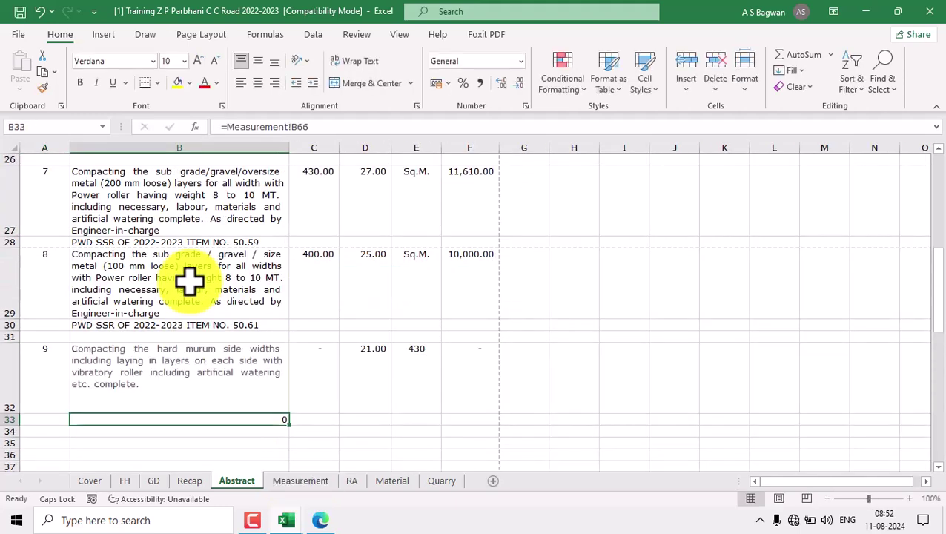
Step: Link item 9's SSR reference in B33 to Measurement!B69 and autofit the height of row 32 to the description
type("=")
left_click(321, 483)
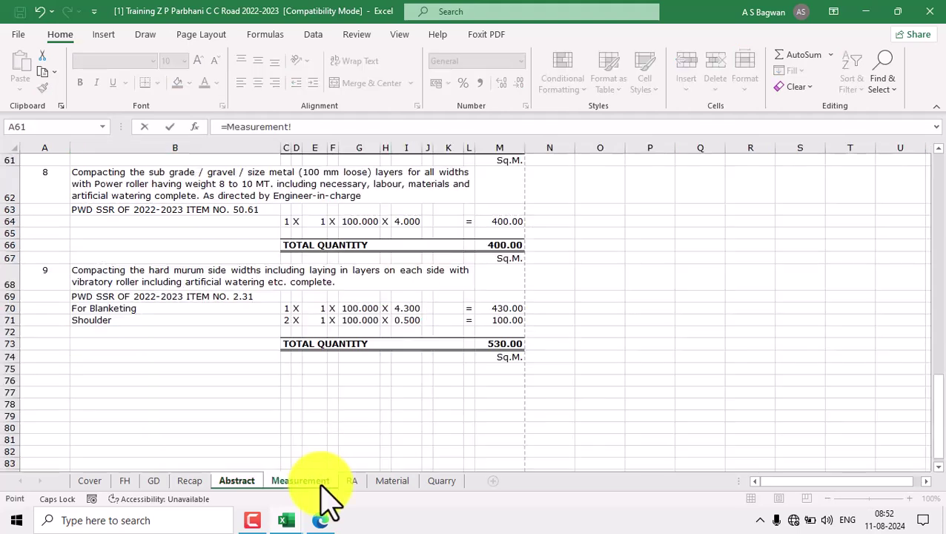
left_click(208, 297)
key("Return")
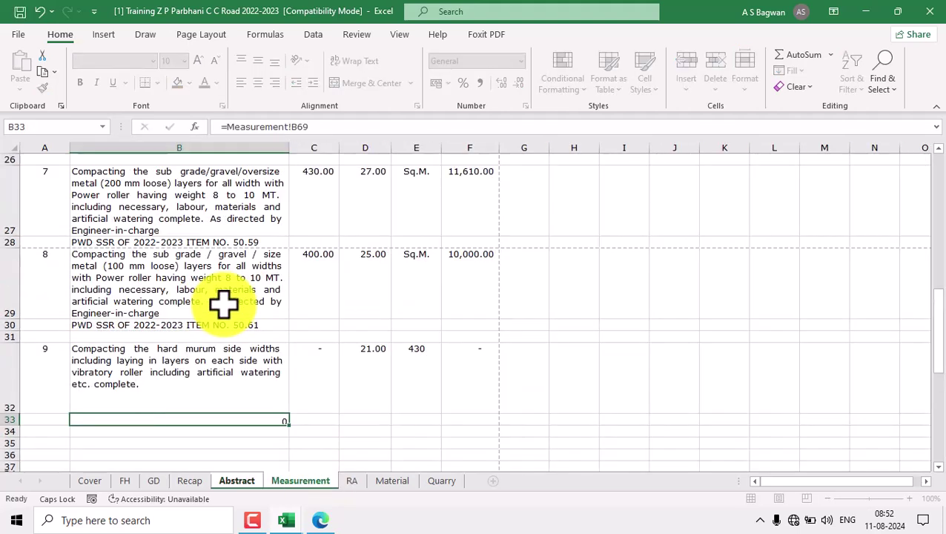
left_click(212, 401)
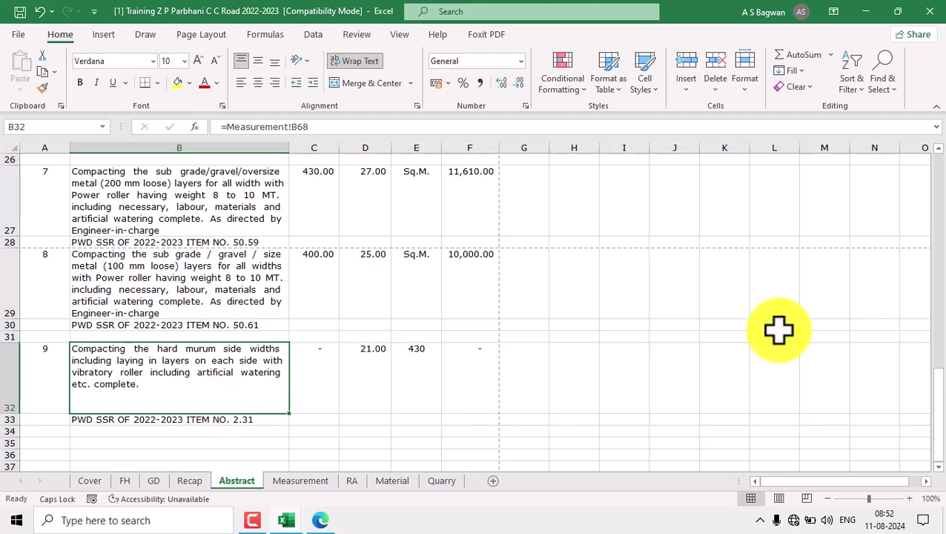
left_click(744, 83)
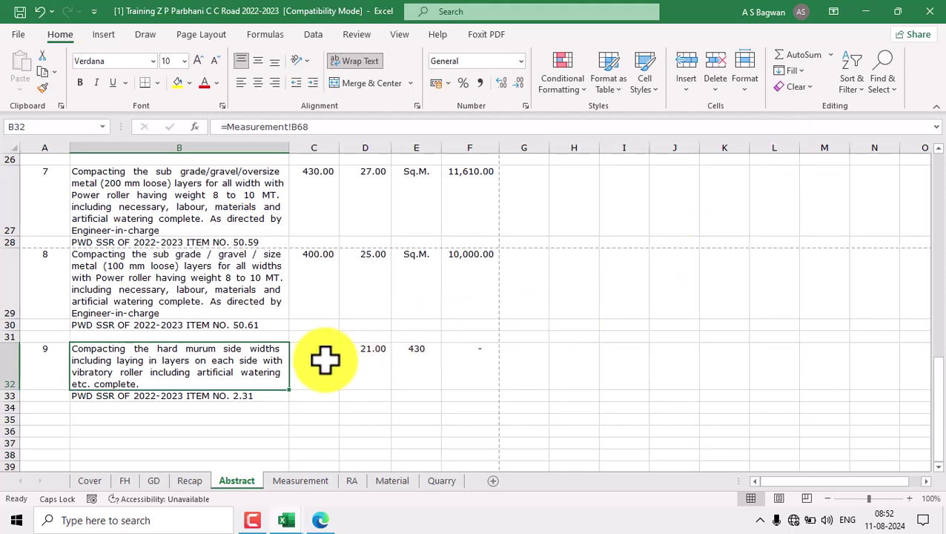
Step: Link item 9's unit in E32 to Measurement!M74 and its quantity in C32 to Measurement!M73
left_click(418, 371)
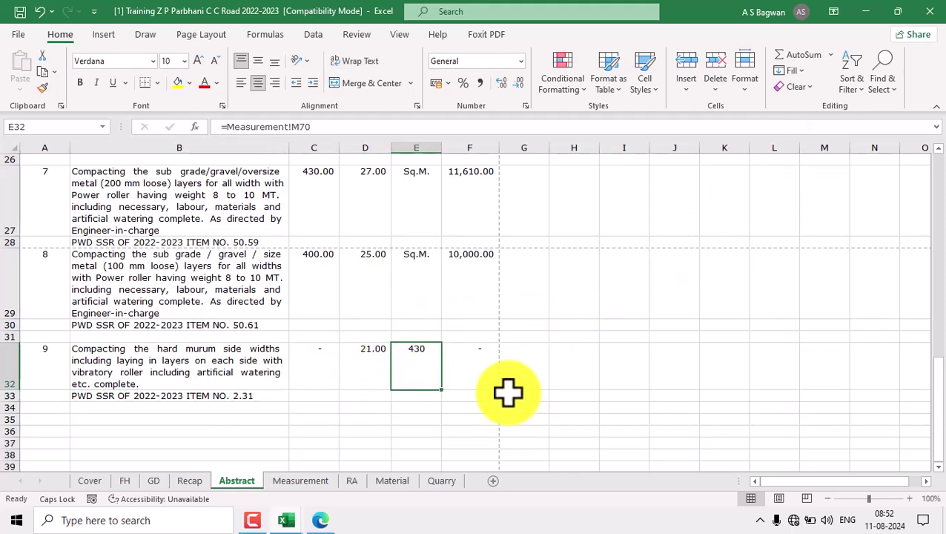
type("=")
left_click(298, 480)
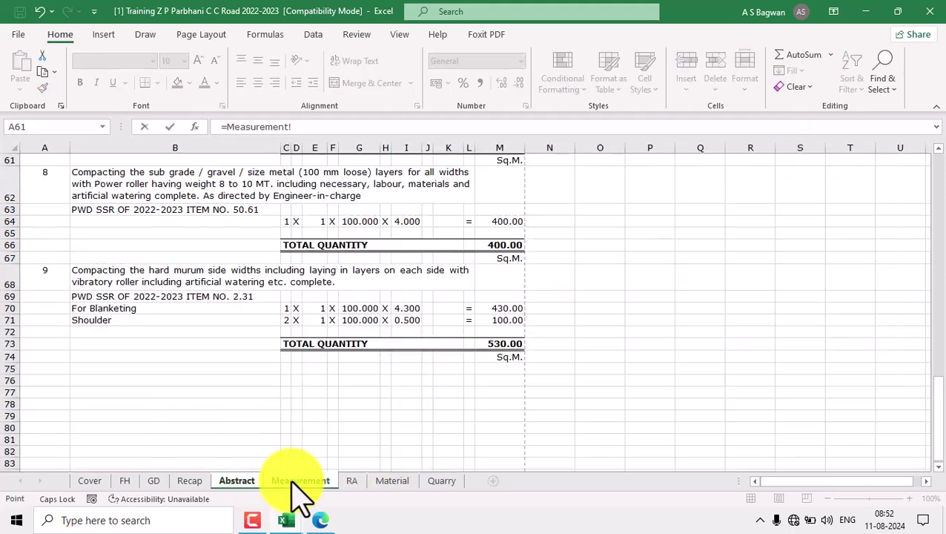
left_click(503, 363)
key("Return")
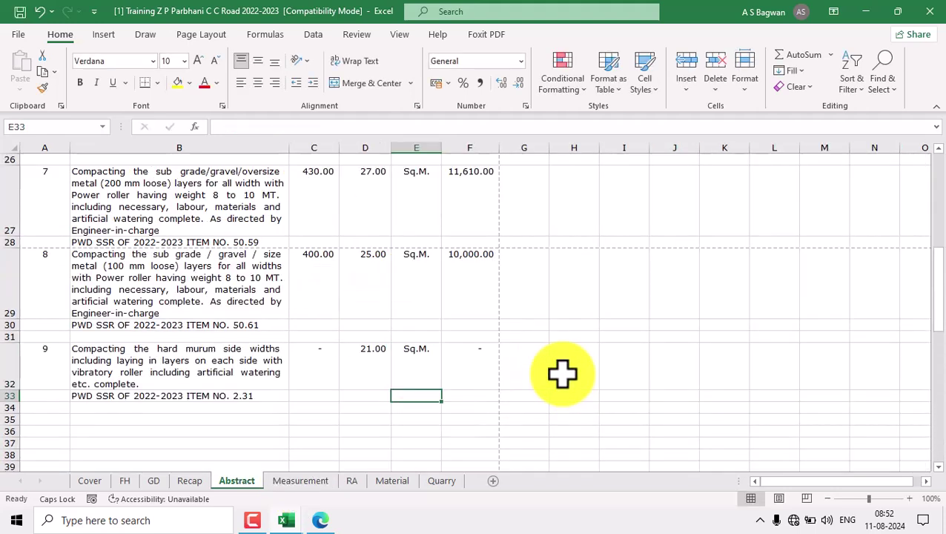
left_click(323, 360)
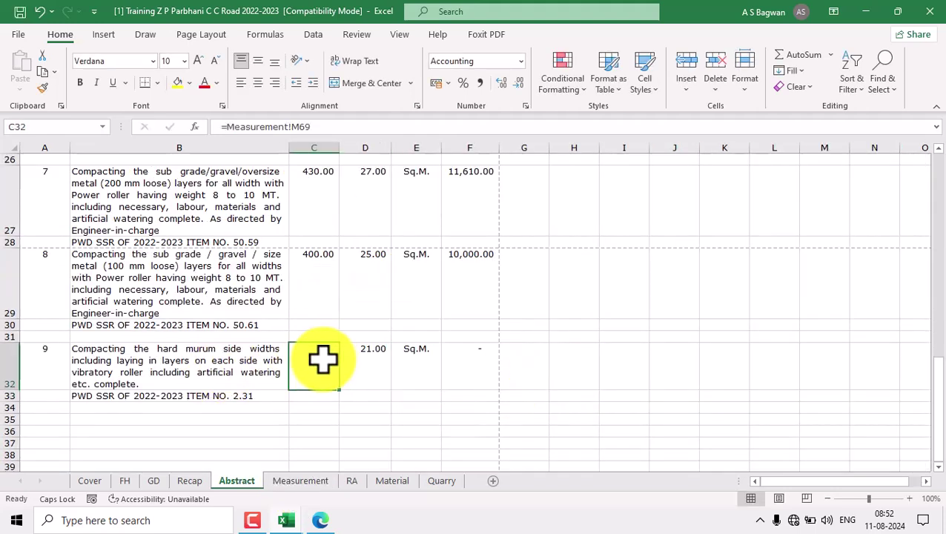
left_click(328, 481)
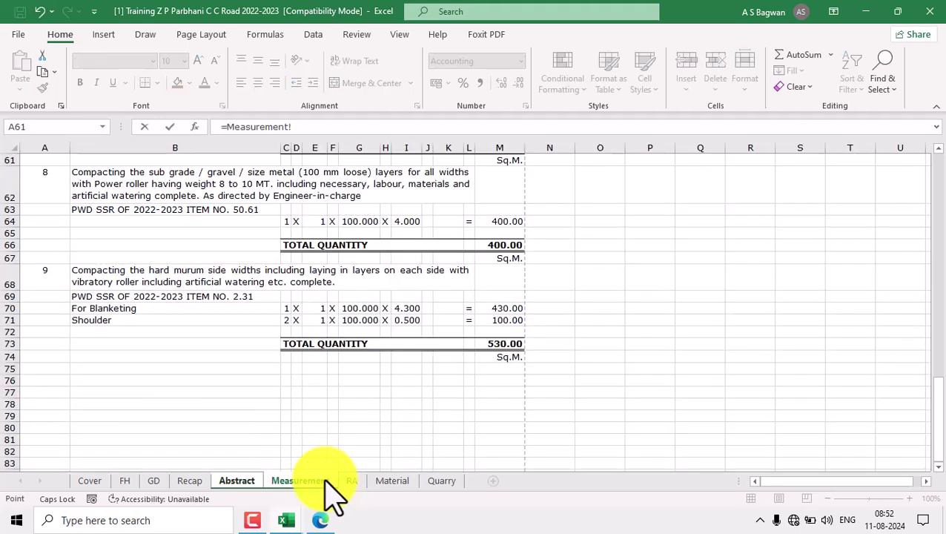
key("Return")
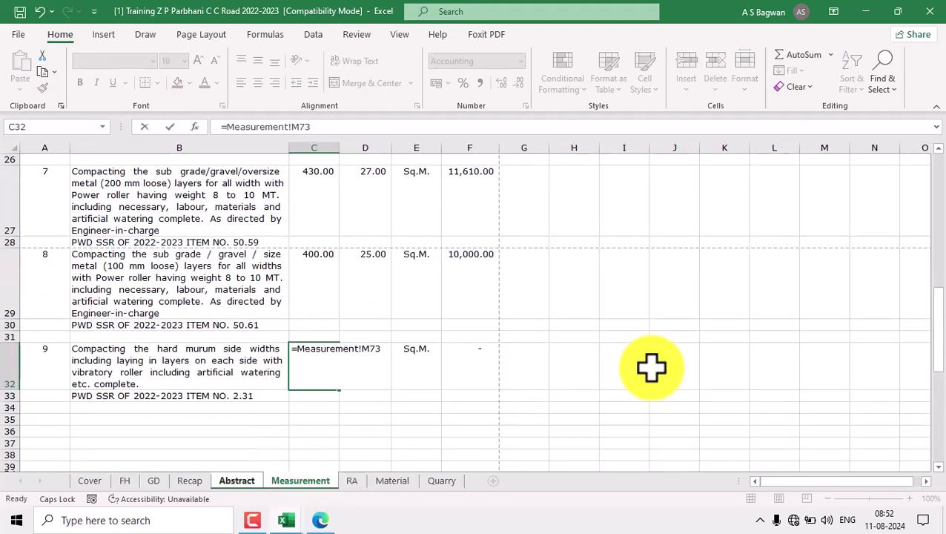
Step: Link item 9's rate in D32 of the Abstract sheet to the total rate in RA!G74
left_click(373, 363)
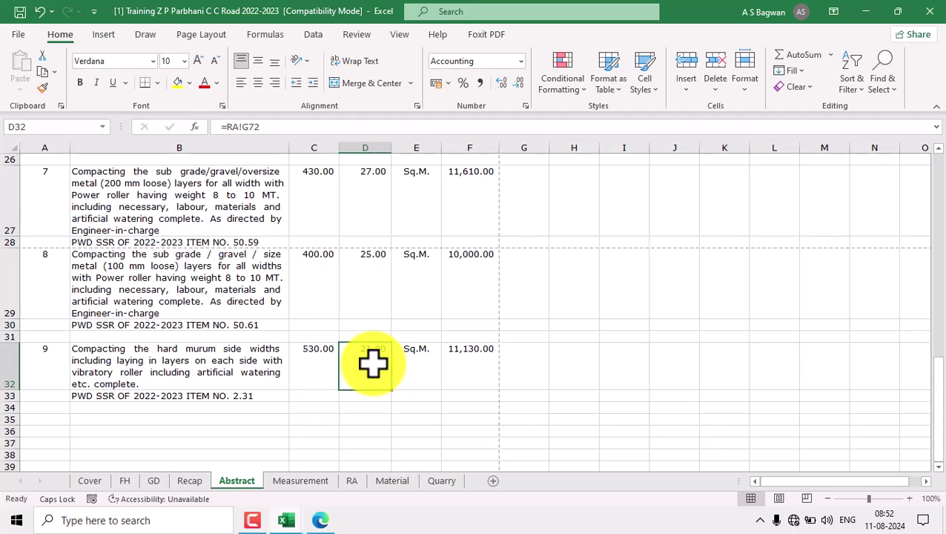
type("=")
left_click(311, 481)
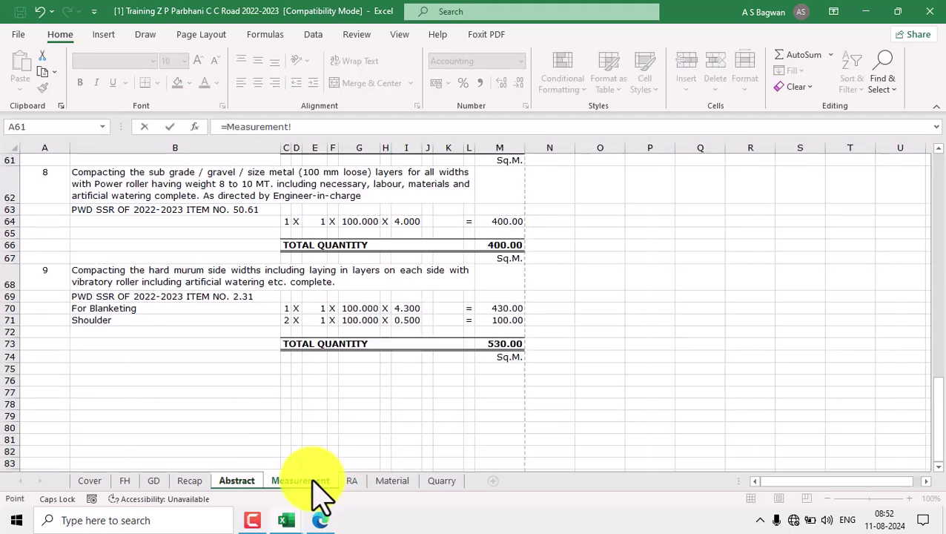
left_click(353, 480)
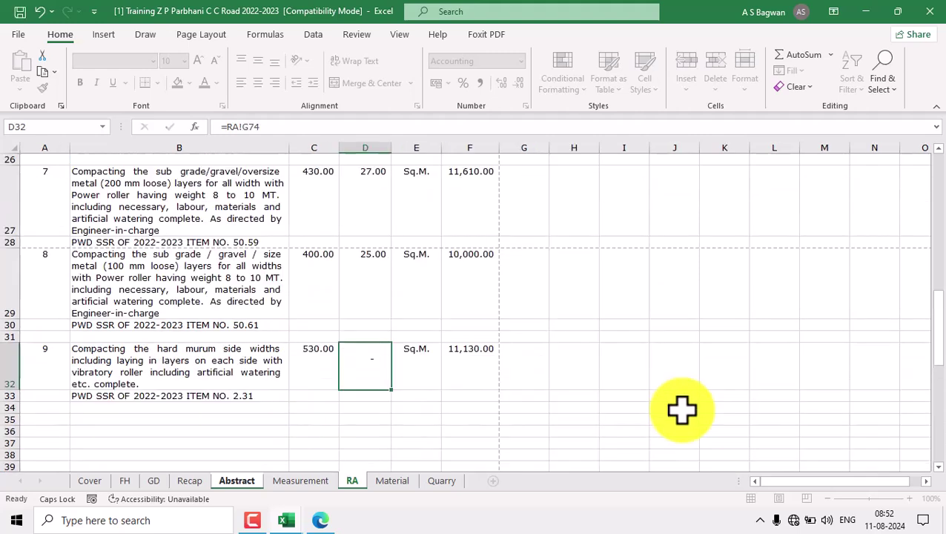
key("Return")
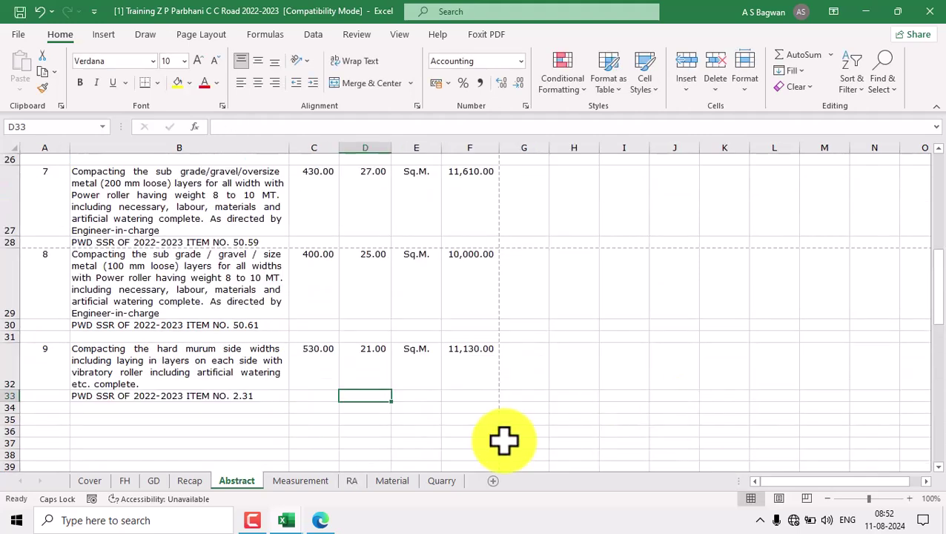
Step: Check item 9's linked cells on the Abstract sheet and review the beginnings of the Abstract, Measurement, RA and Material sheets
left_click(63, 370)
left_click(264, 398)
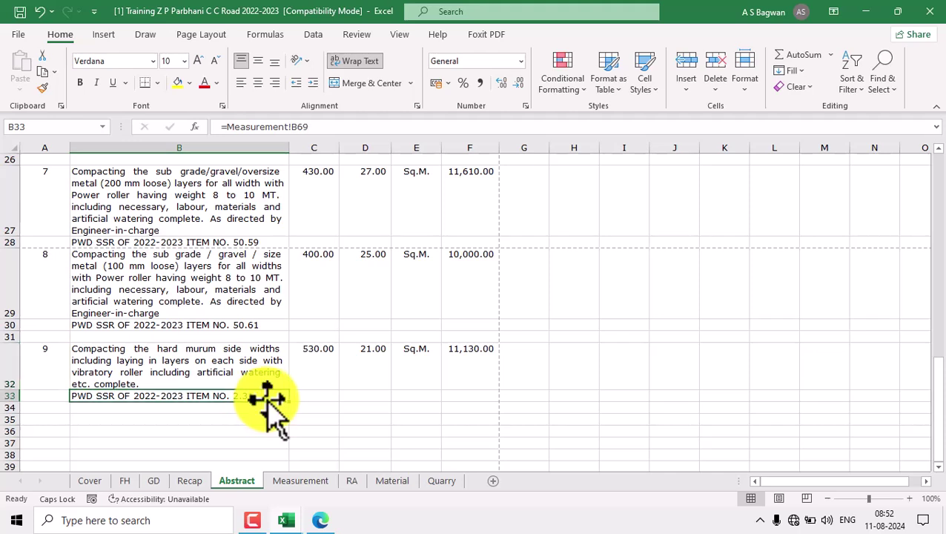
left_click(317, 363)
left_click(419, 371)
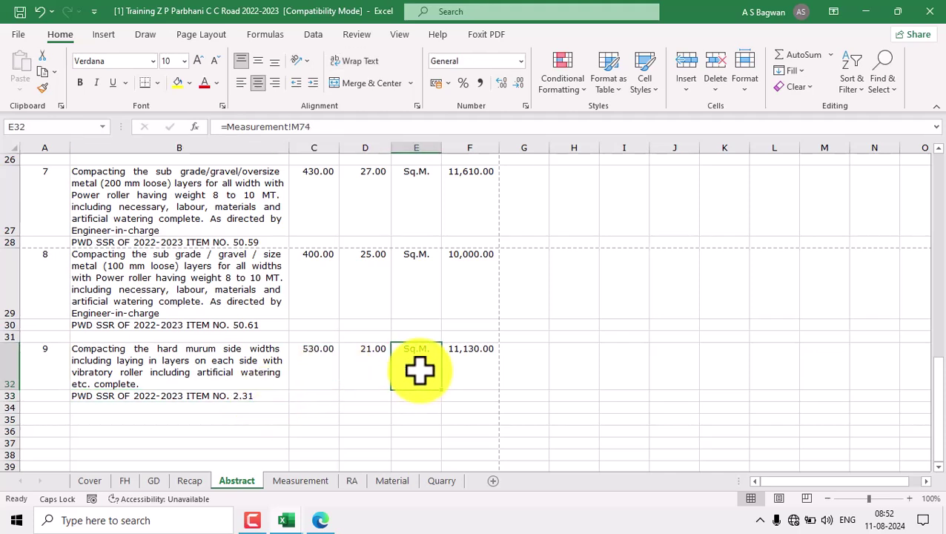
left_click(363, 368)
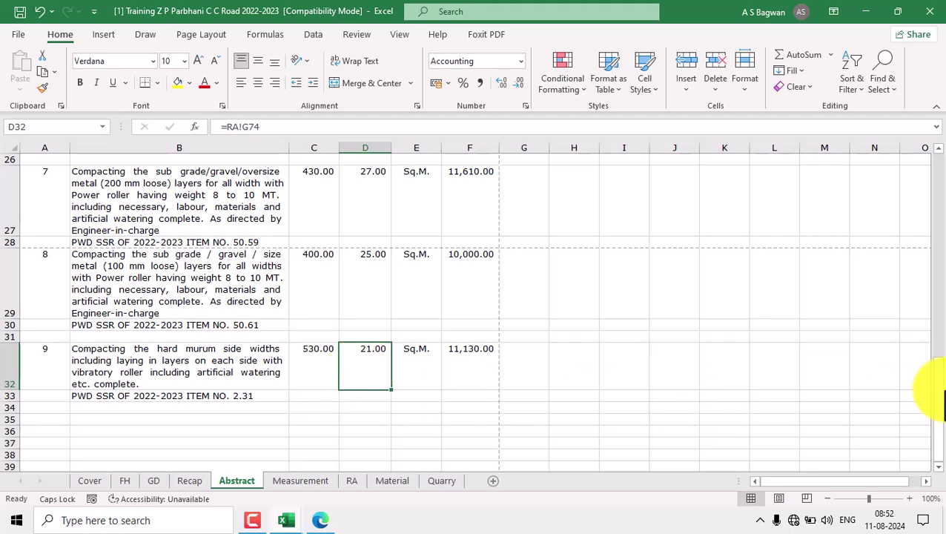
left_click_drag(938, 373, 937, 165)
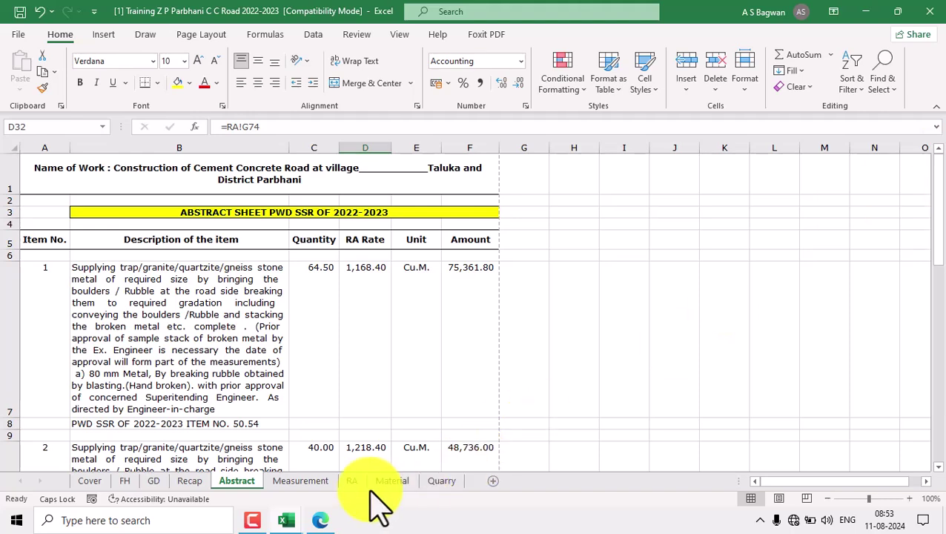
left_click(324, 480)
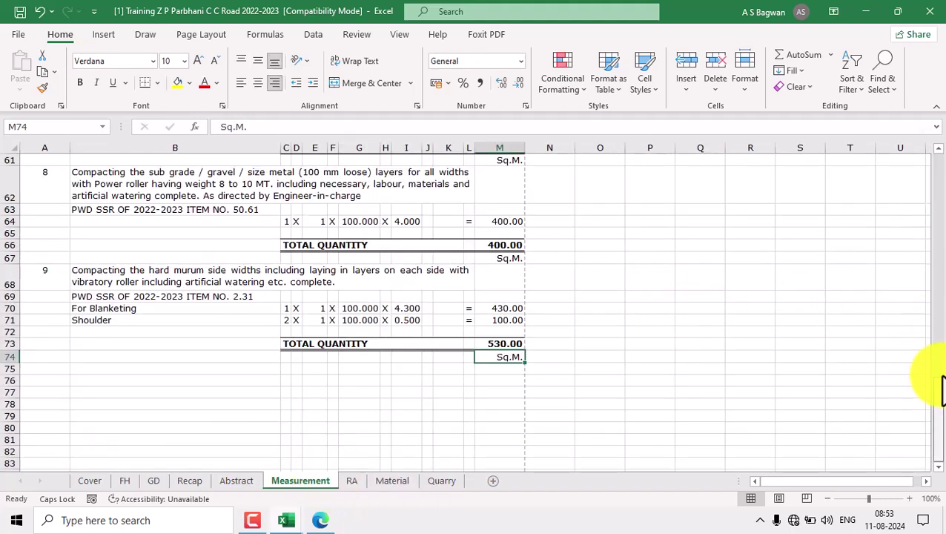
left_click_drag(938, 400, 935, 125)
left_click(352, 481)
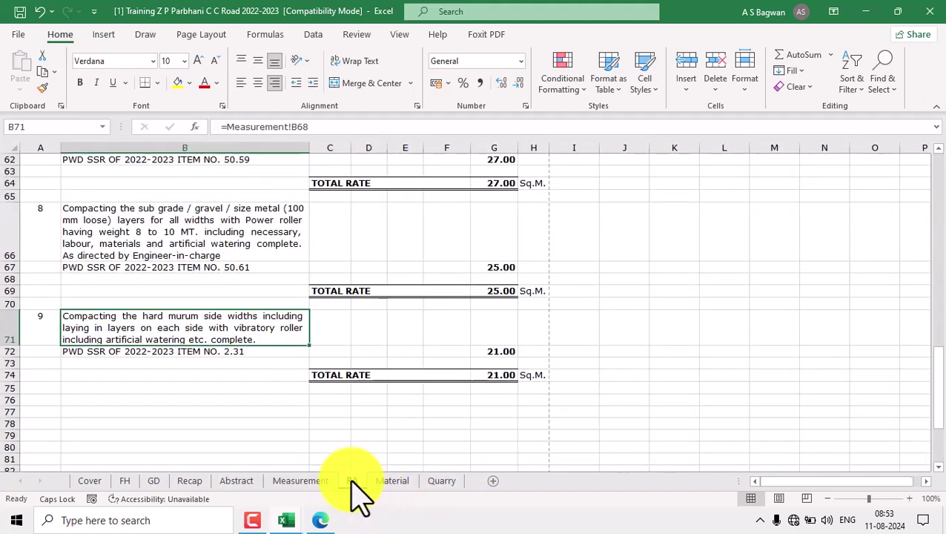
scroll(629, 337, "up", 20)
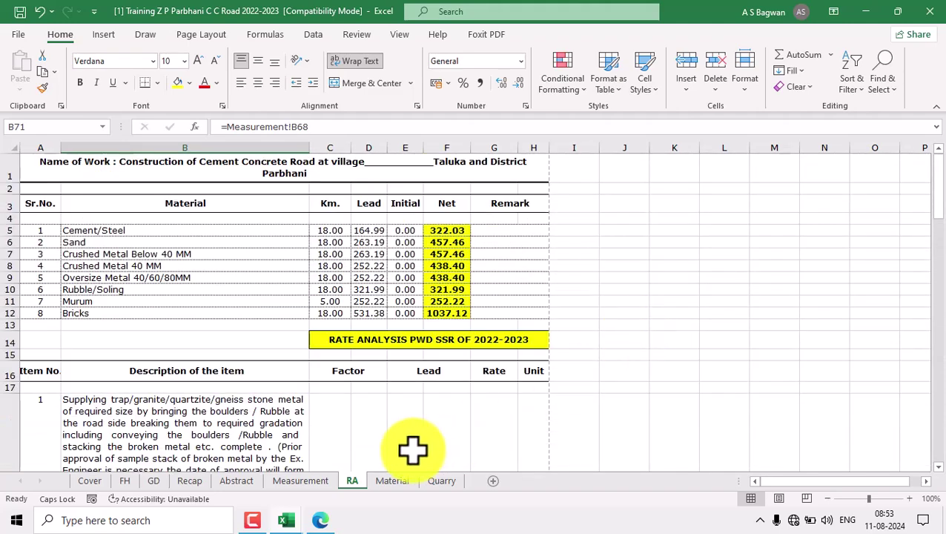
left_click(389, 482)
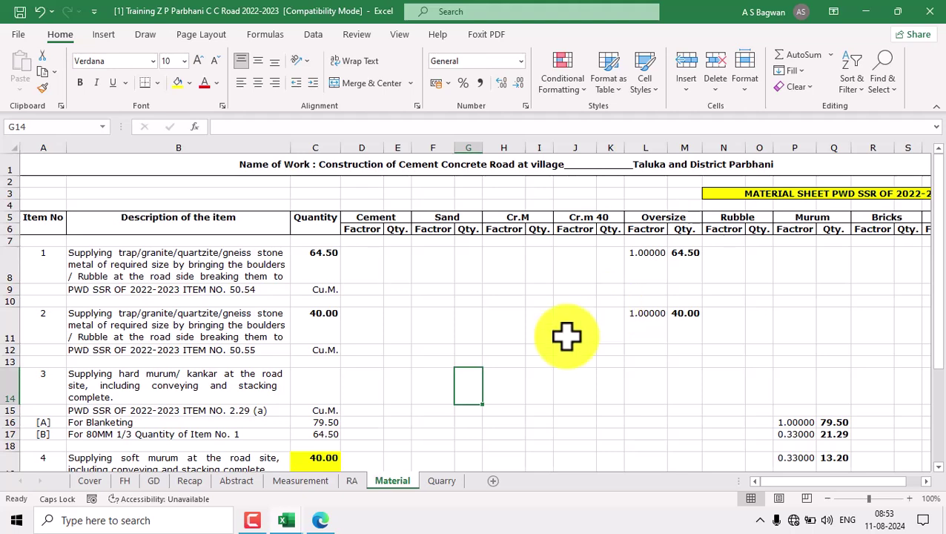
Step: Group the Abstract, Measurement and RA sheets so all three are selected together
left_click(237, 481)
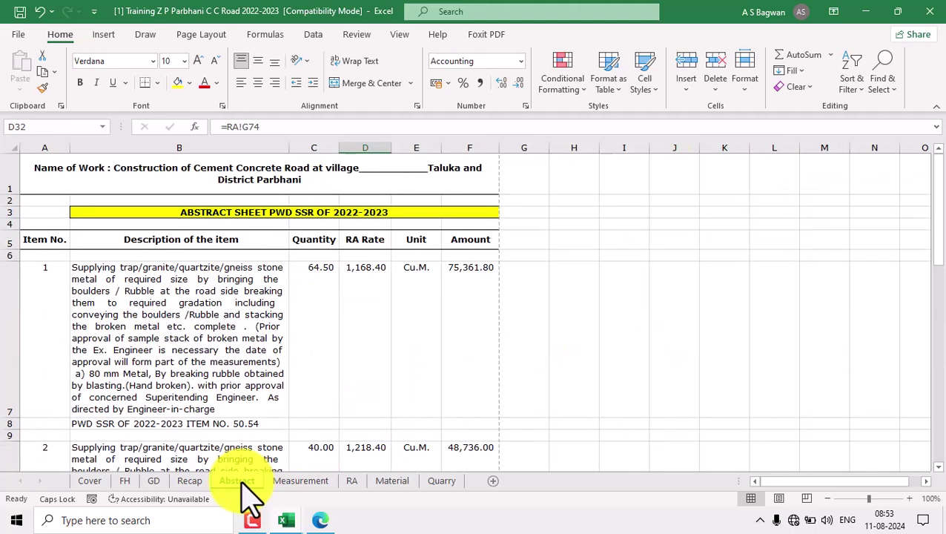
left_click(304, 482, "ctrl")
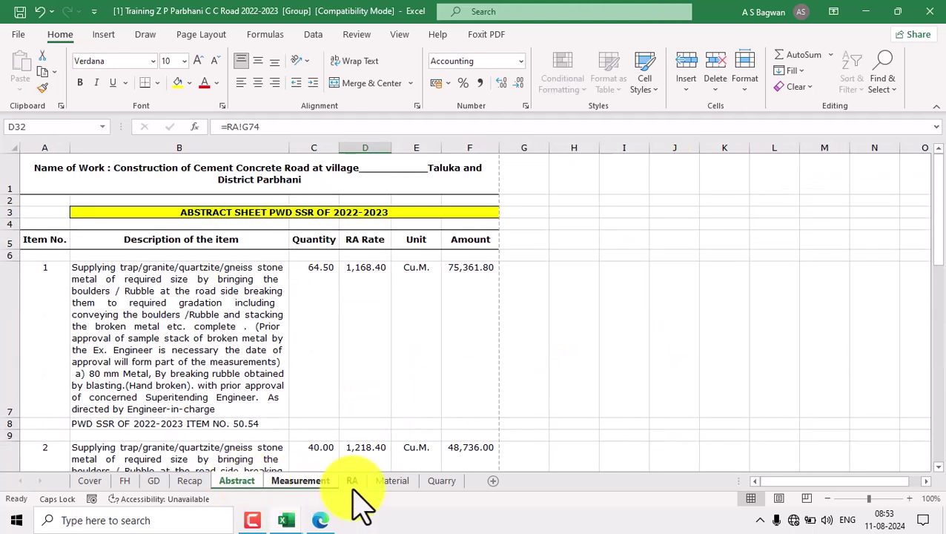
left_click(353, 480, "ctrl")
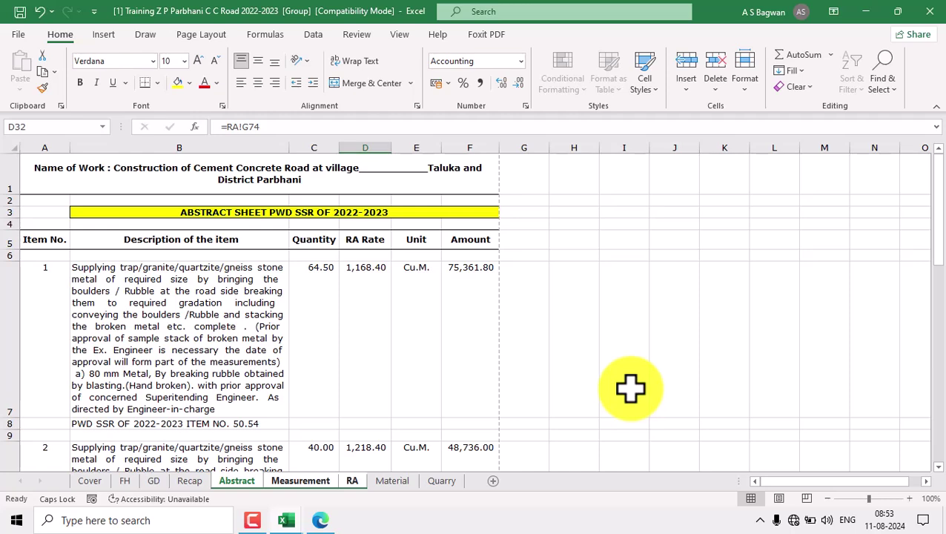
Step: Export the grouped sheets as a PDF named 01 to the Desktop, opening the file after publishing
key("ctrl+p")
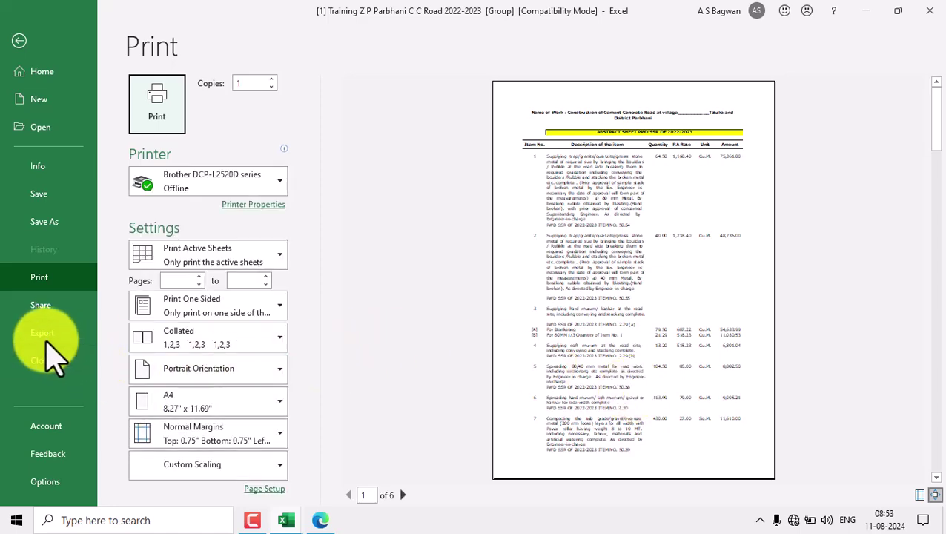
left_click(46, 339)
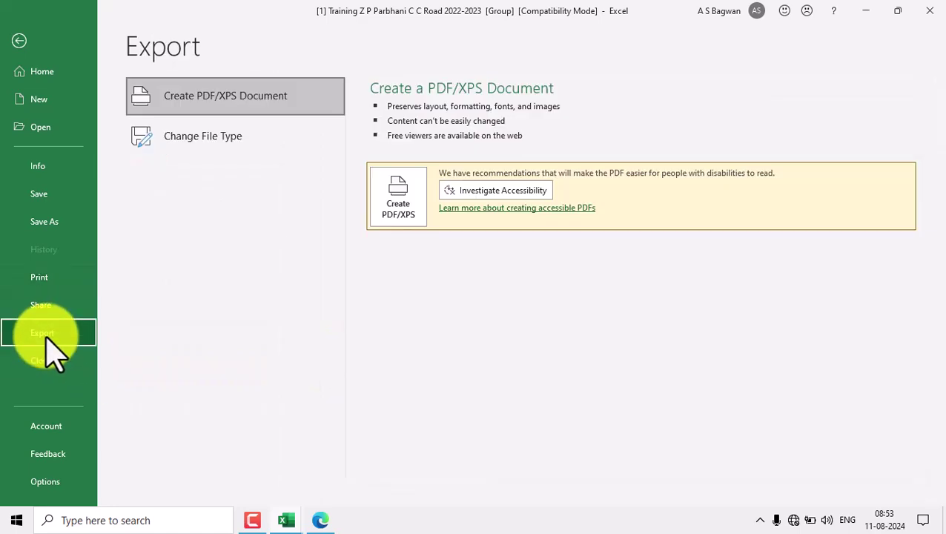
left_click(390, 213)
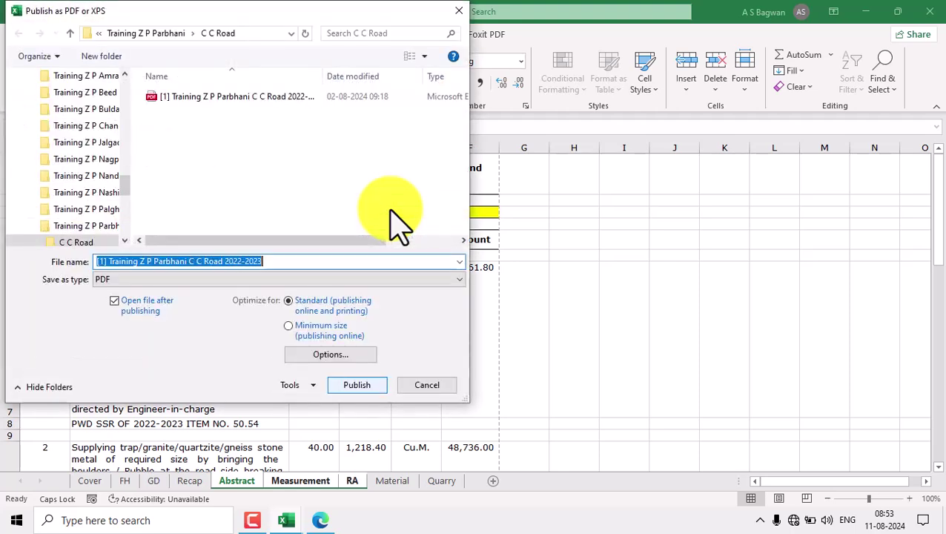
left_click_drag(124, 189, 122, 83)
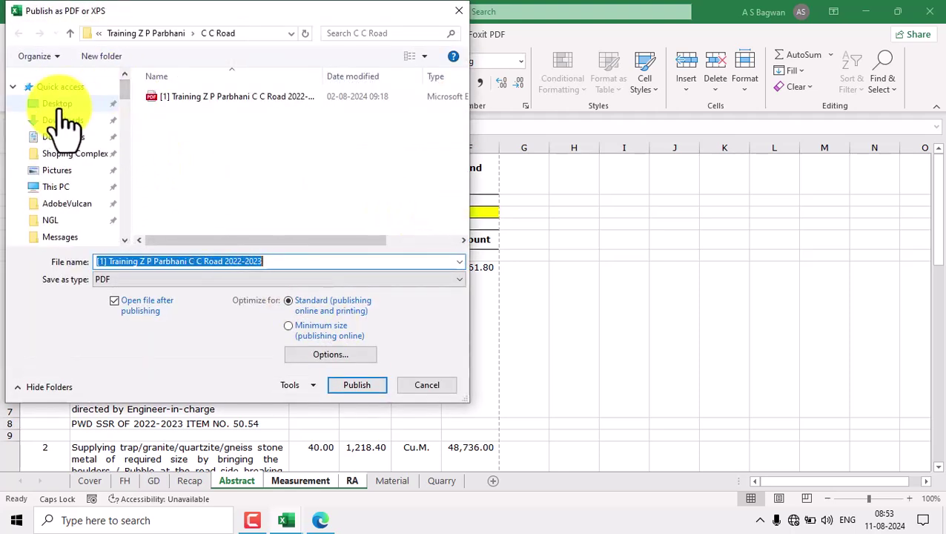
left_click(62, 108)
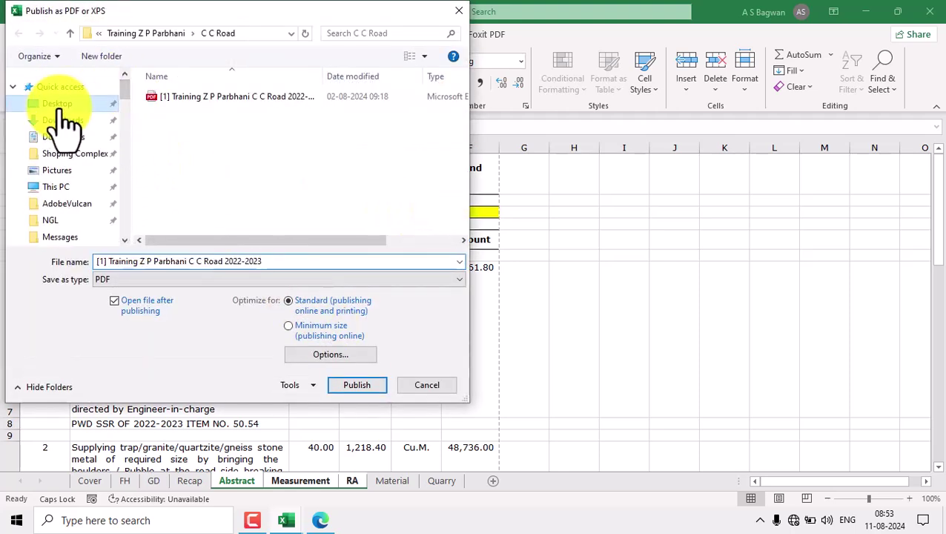
left_click(267, 261)
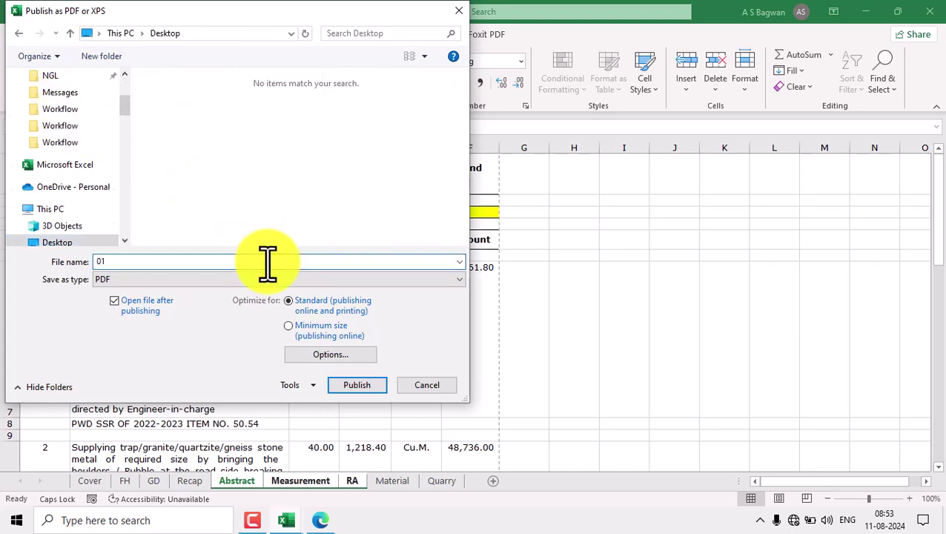
left_click(359, 385)
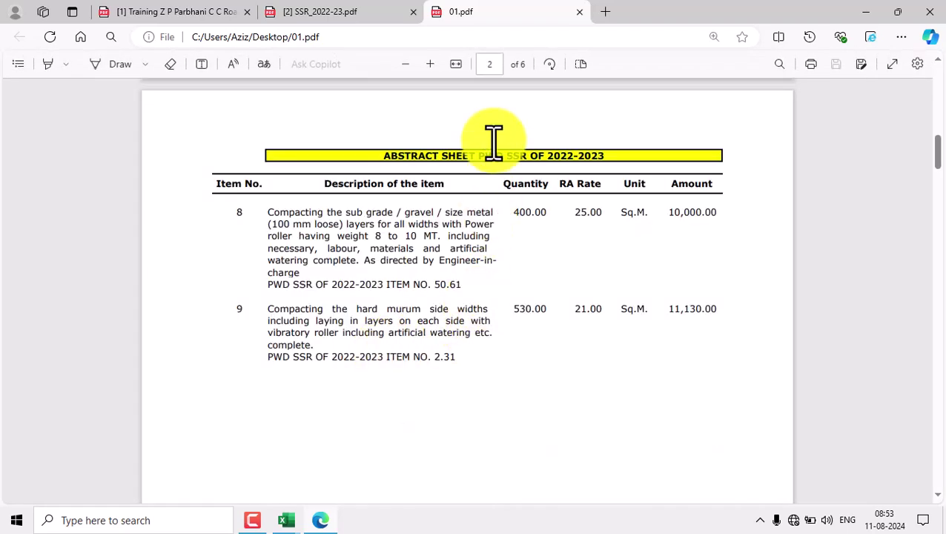
Step: Fit 01.pdf to the page width and review item 9 in its abstract, measurement and rate analysis pages
left_click(458, 65)
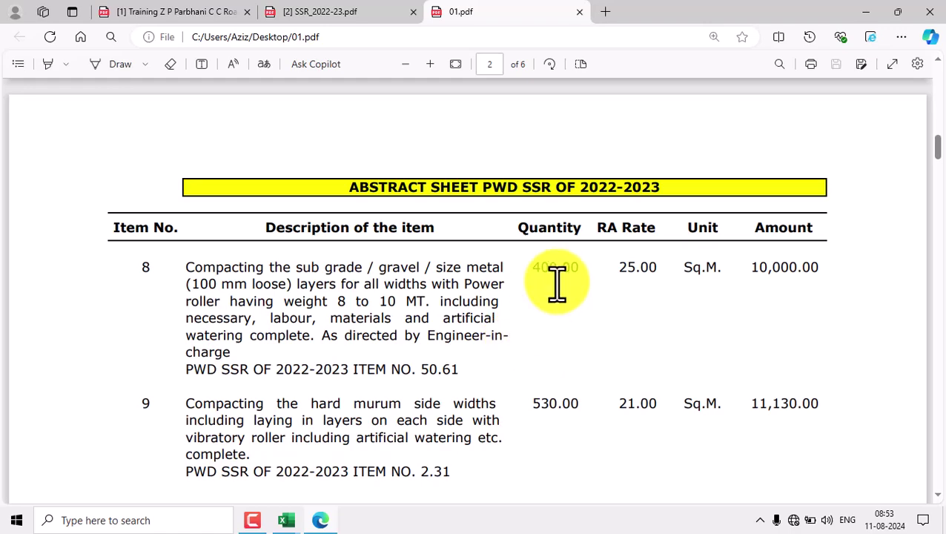
scroll(562, 317, "down", 10)
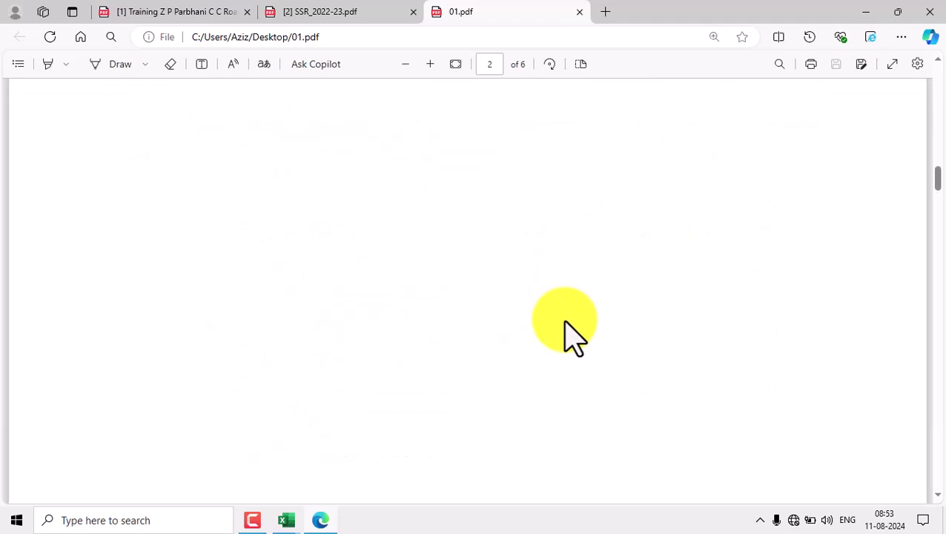
scroll(567, 337, "up", 10)
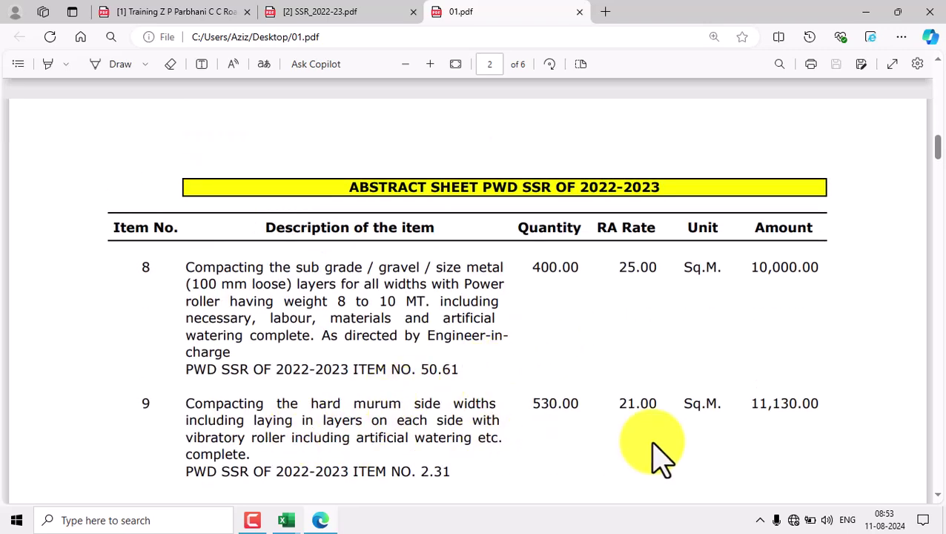
scroll(501, 348, "up", 10)
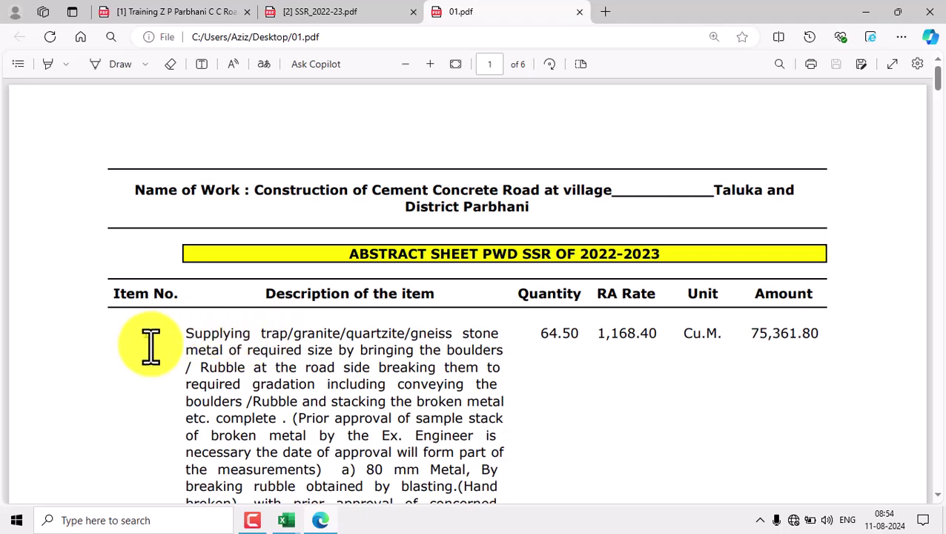
scroll(372, 335, "down", 10)
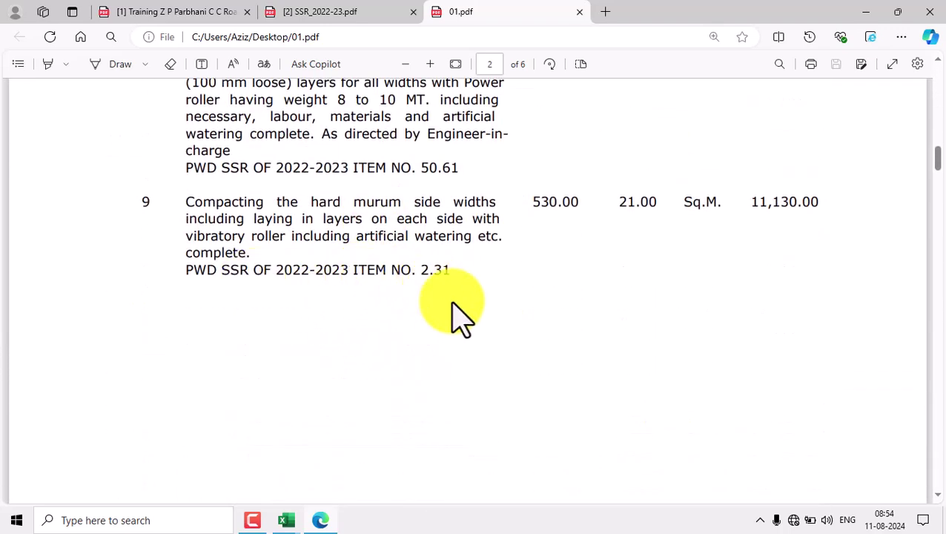
scroll(459, 315, "down", 6)
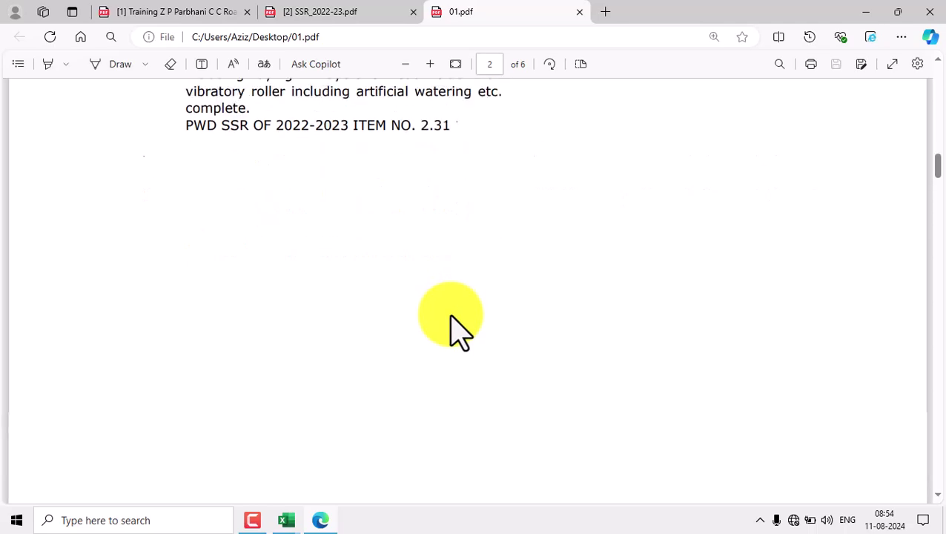
scroll(447, 317, "down", 12)
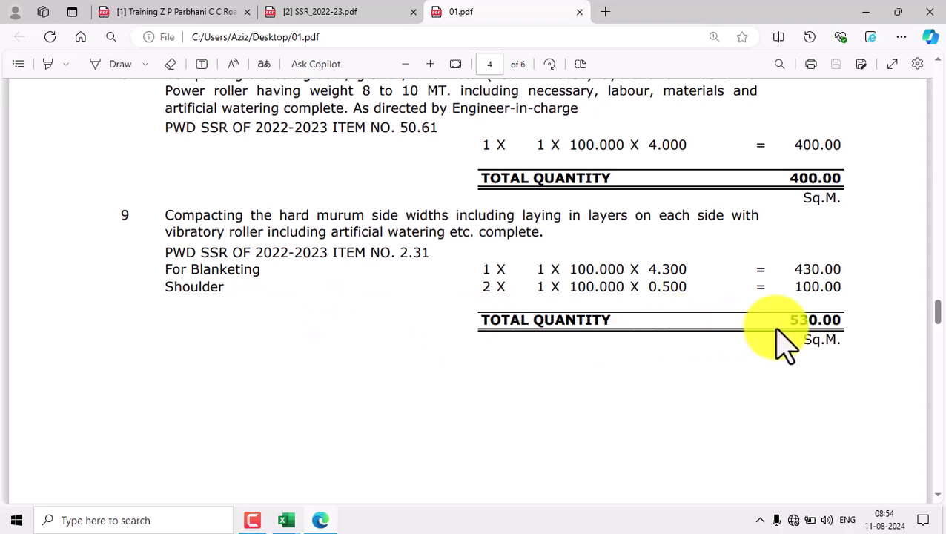
scroll(568, 330, "down", 8)
scroll(567, 342, "down", 15)
scroll(567, 352, "down", 7)
scroll(563, 352, "up", 5)
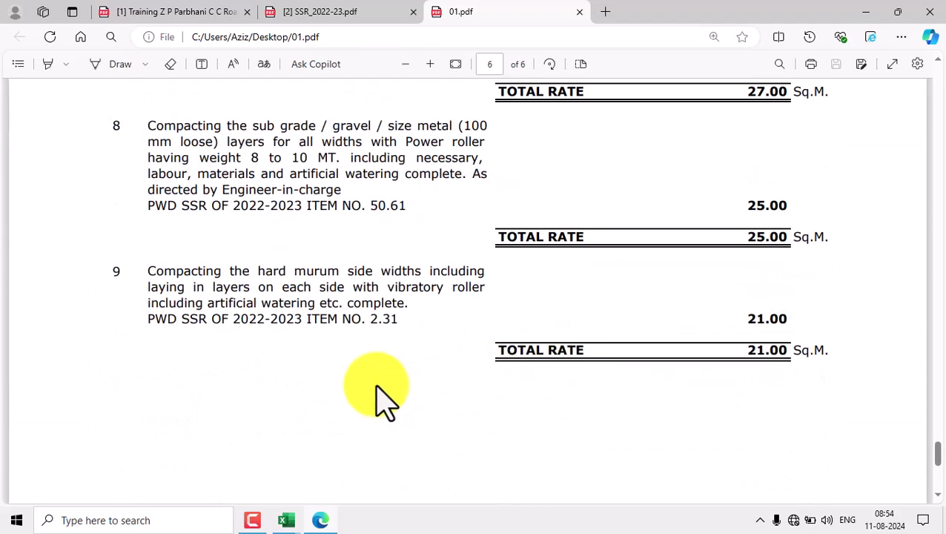
left_click_drag(936, 464, 927, 74)
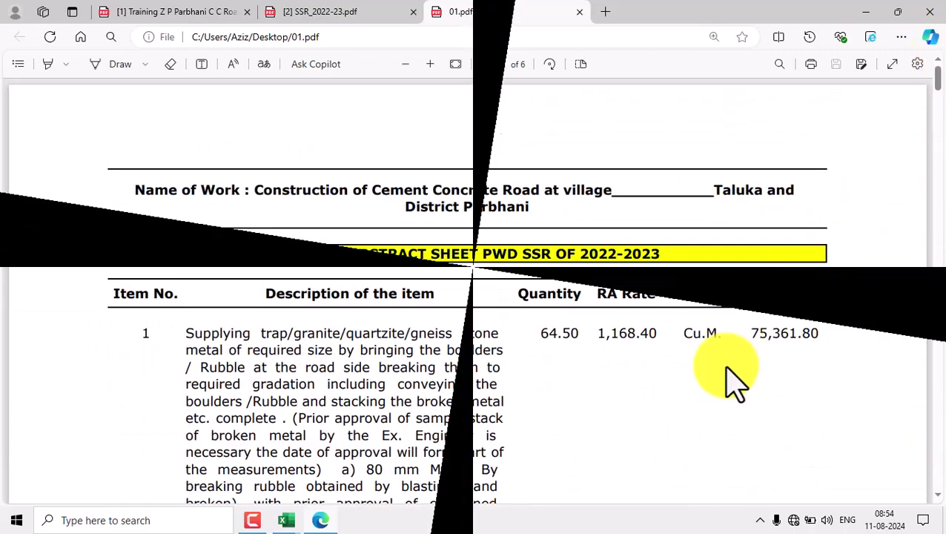